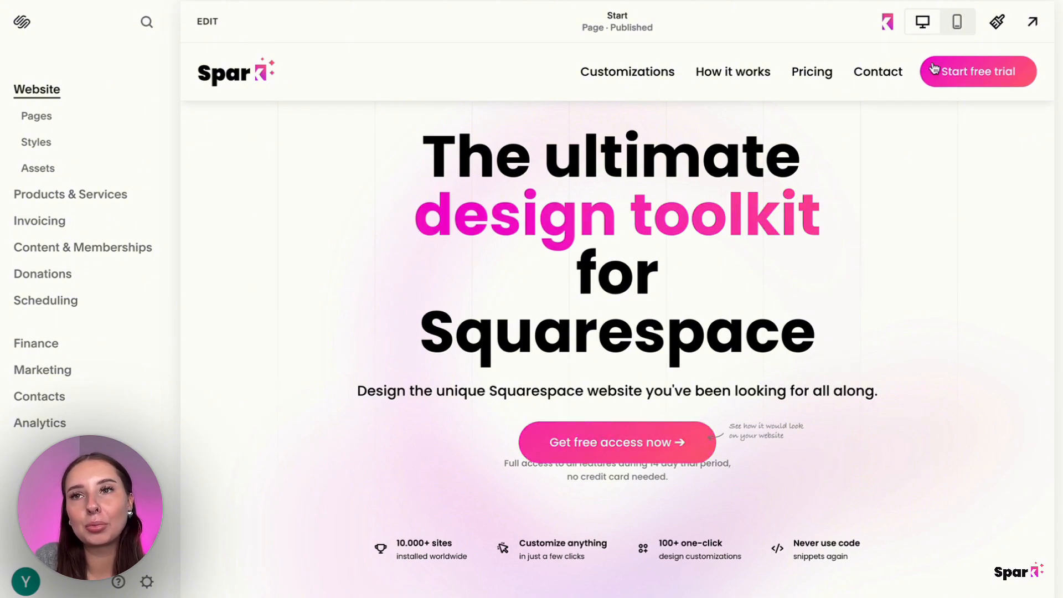
# Step: Switch the page preview to mobile view and go to the mountain lake image
pyautogui.click(951, 28)
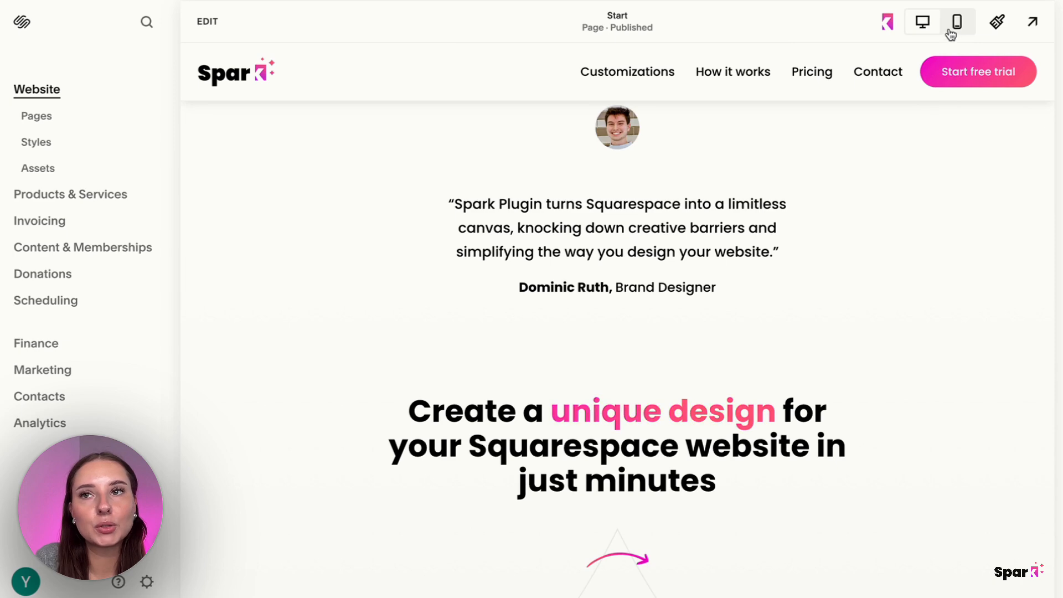
pyautogui.click(950, 28)
pyautogui.scroll(-15, 826, 210)
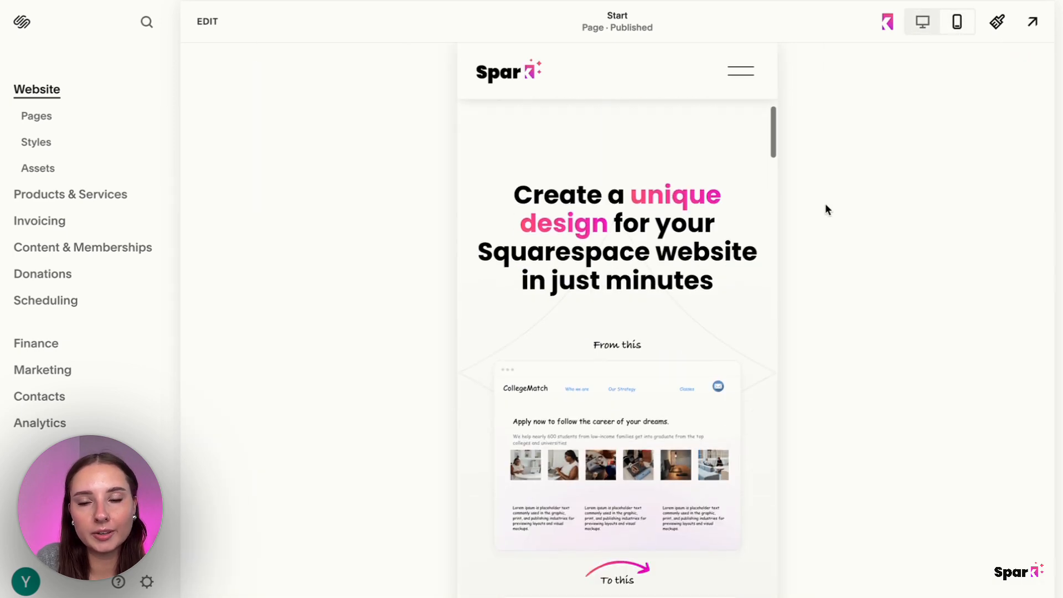
pyautogui.scroll(-8, 825, 204)
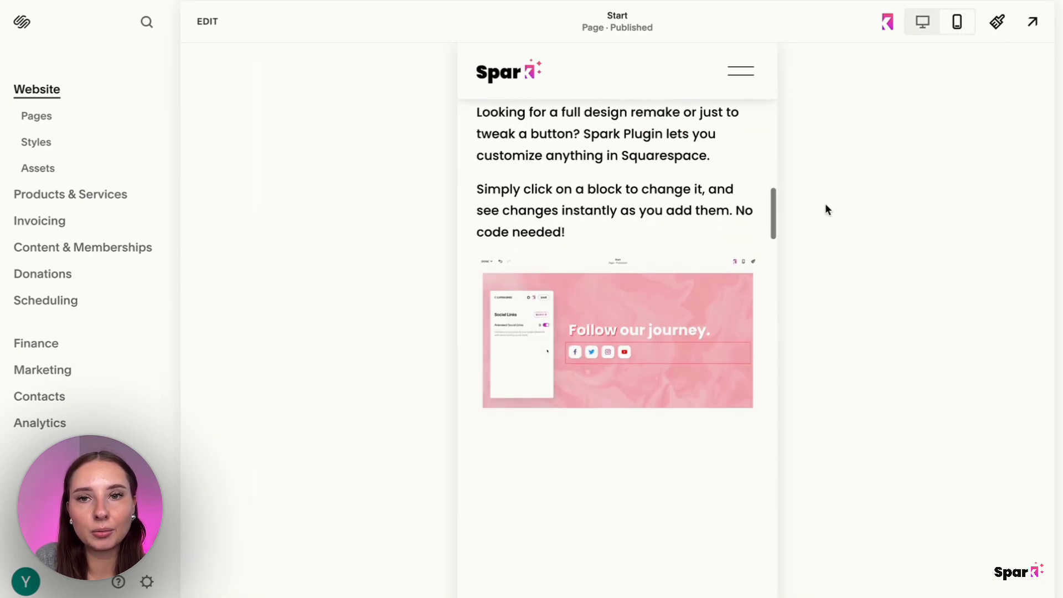
pyautogui.scroll(3, 633, 291)
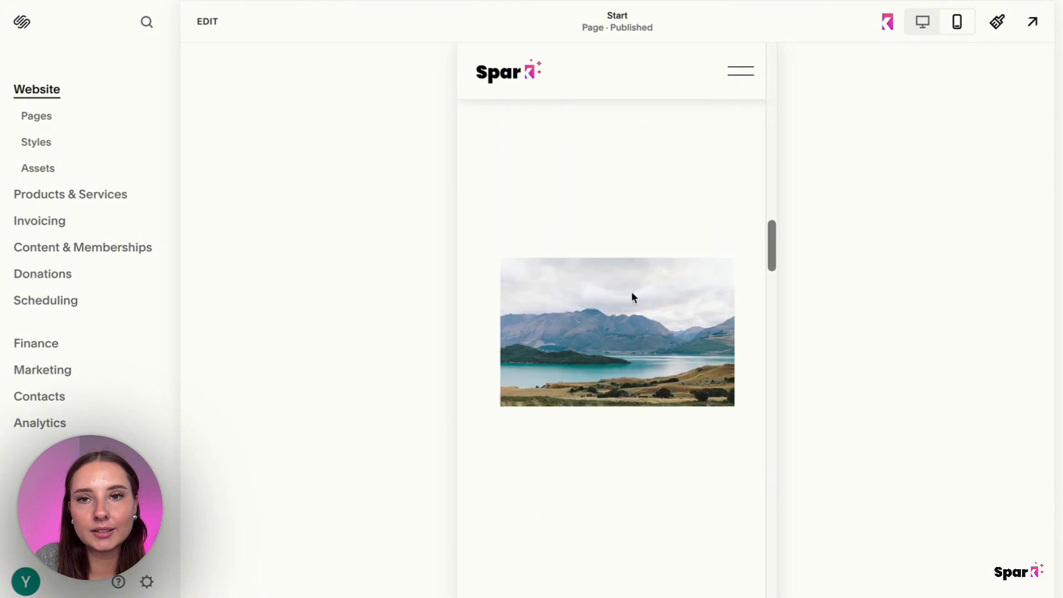
# Step: Open the Spark customizer beside the mobile preview and select the mountain lake image for single-block customization
pyautogui.click(885, 25)
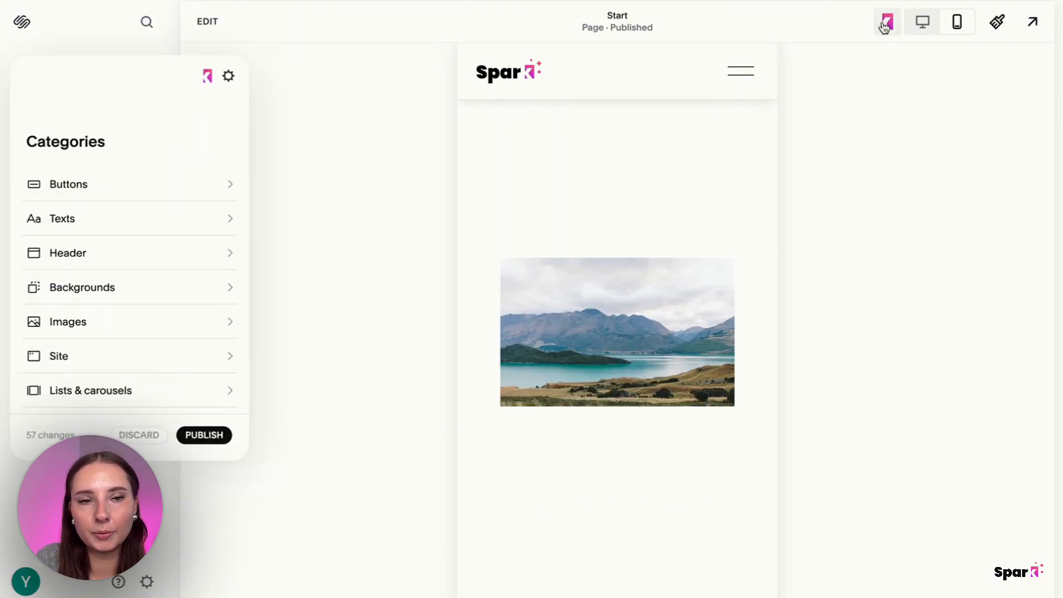
pyautogui.moveTo(99, 102); pyautogui.dragTo(242, 92)
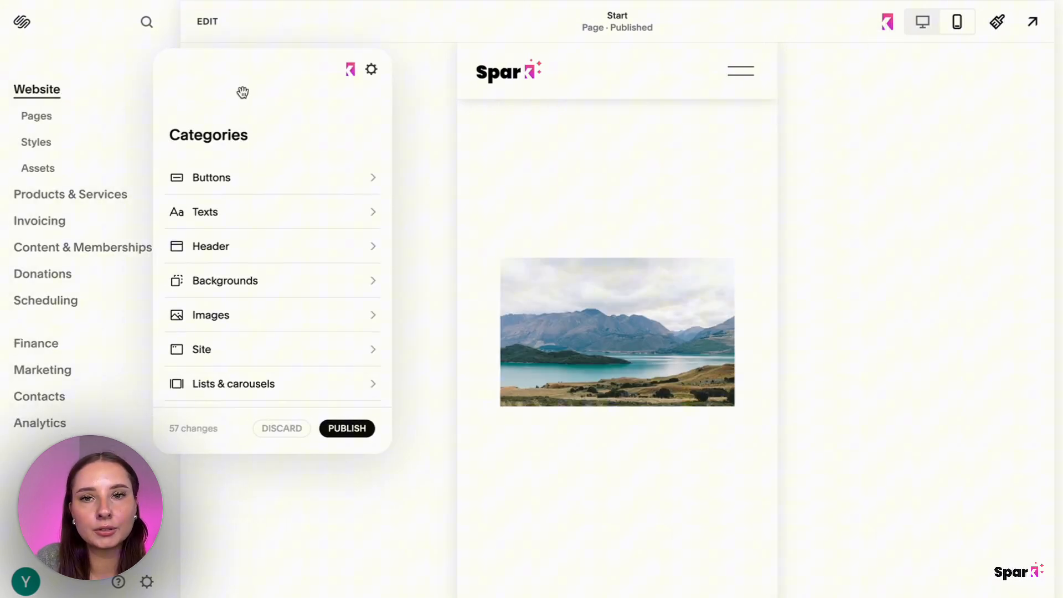
pyautogui.click(564, 296)
pyautogui.scroll(-3, 501, 343)
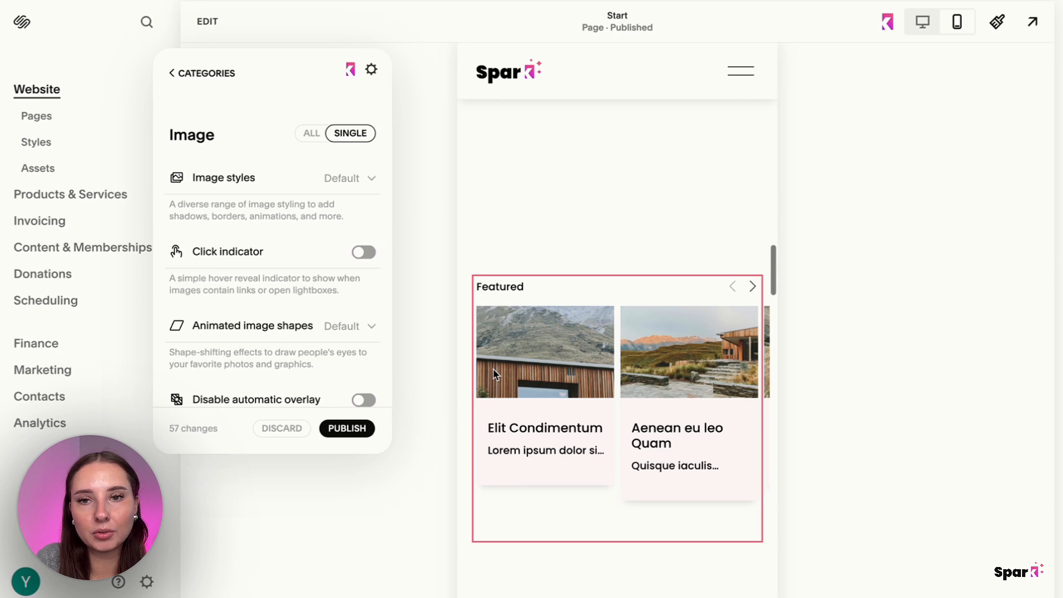
pyautogui.scroll(3, 492, 368)
# Step: Turn on Block visibility for the mountain lake image with Hide on set to Mobile
pyautogui.moveTo(194, 315)
pyautogui.scroll(-10, 194, 316)
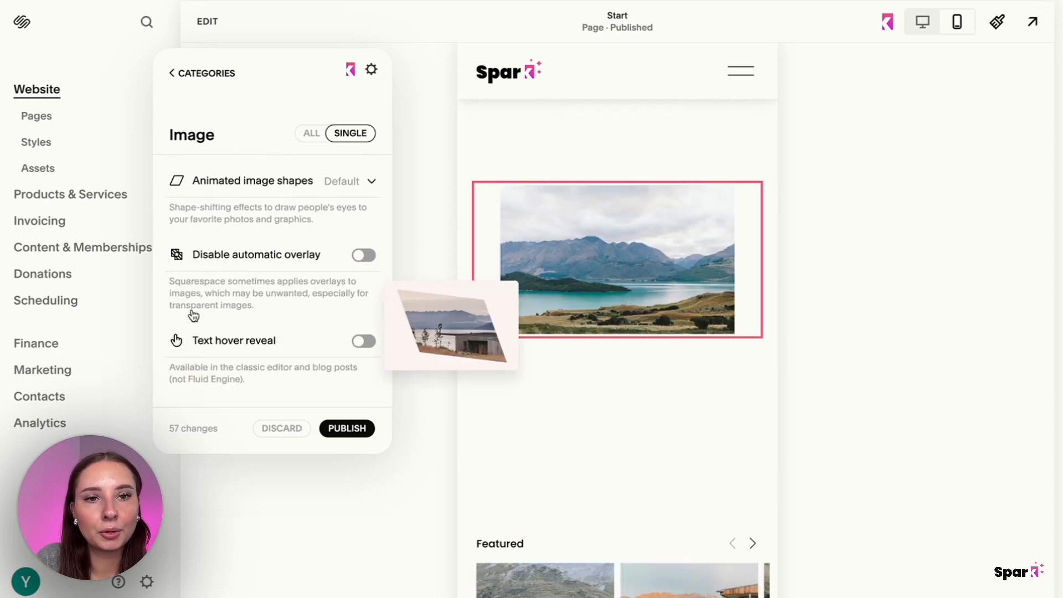
pyautogui.scroll(-2, 191, 308)
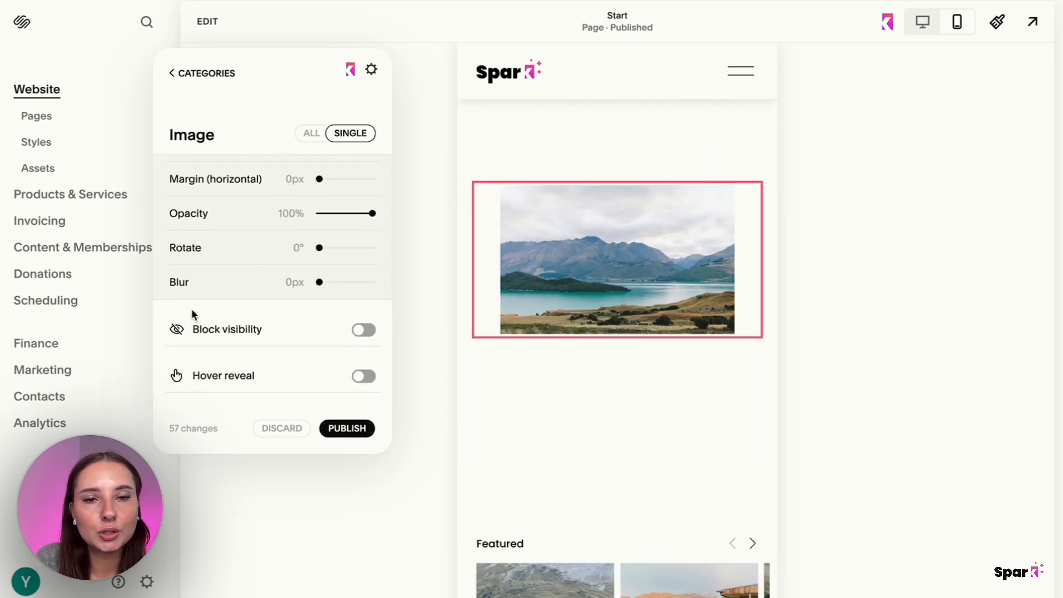
pyautogui.click(362, 329)
pyautogui.scroll(-1, 357, 329)
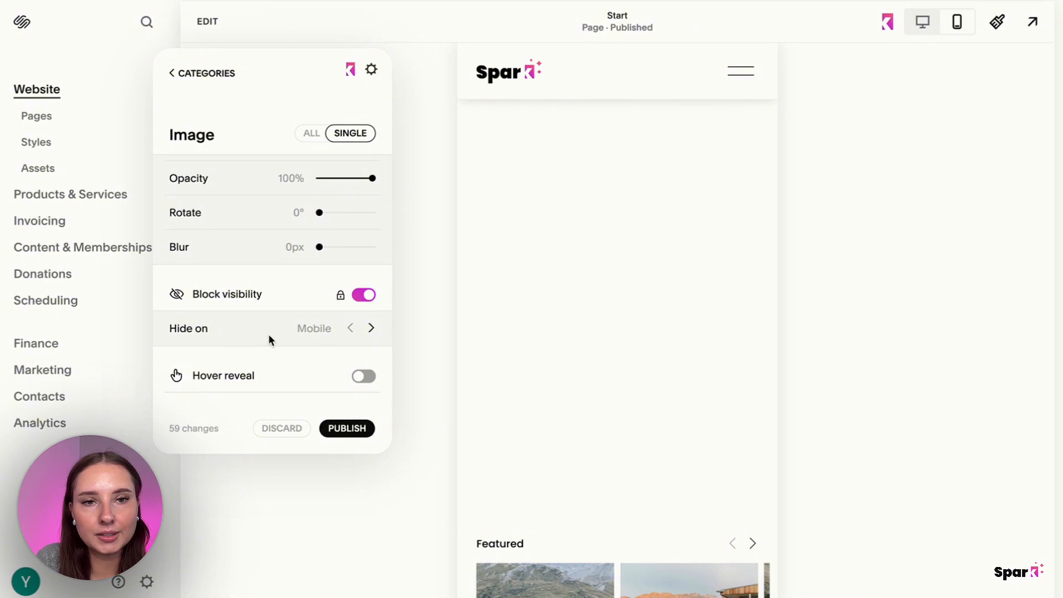
pyautogui.moveTo(344, 299)
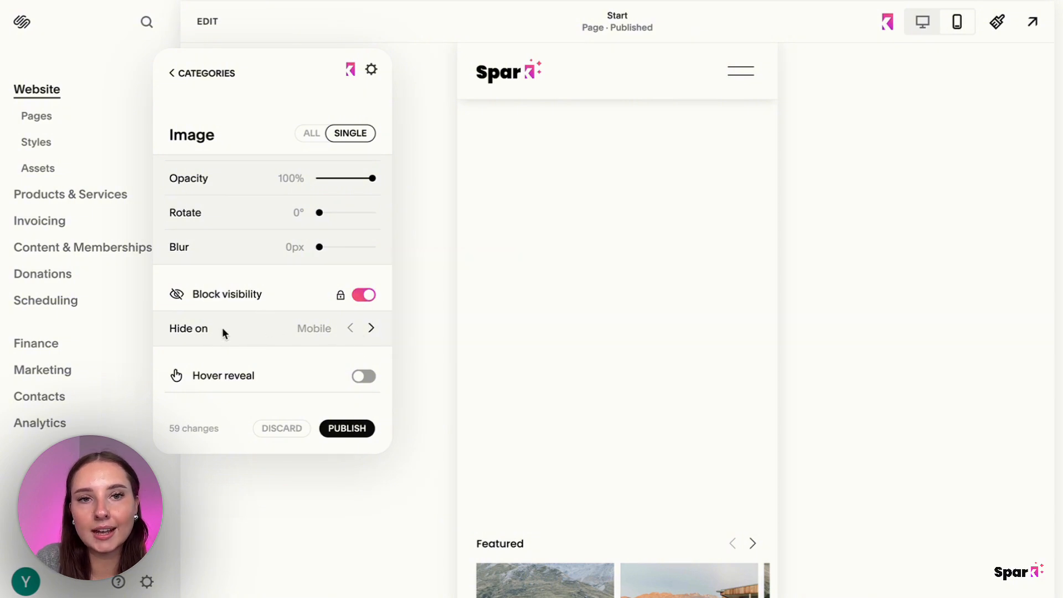
# Step: Set the mountain lake image's Hide on option to Desktop, and return it to Mobile
pyautogui.click(372, 330)
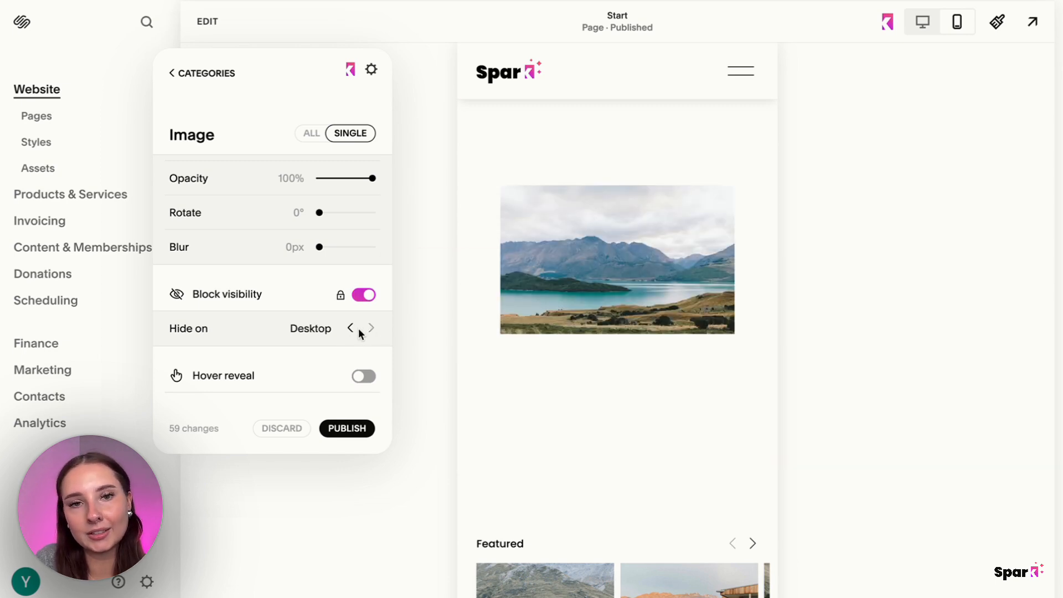
pyautogui.click(349, 330)
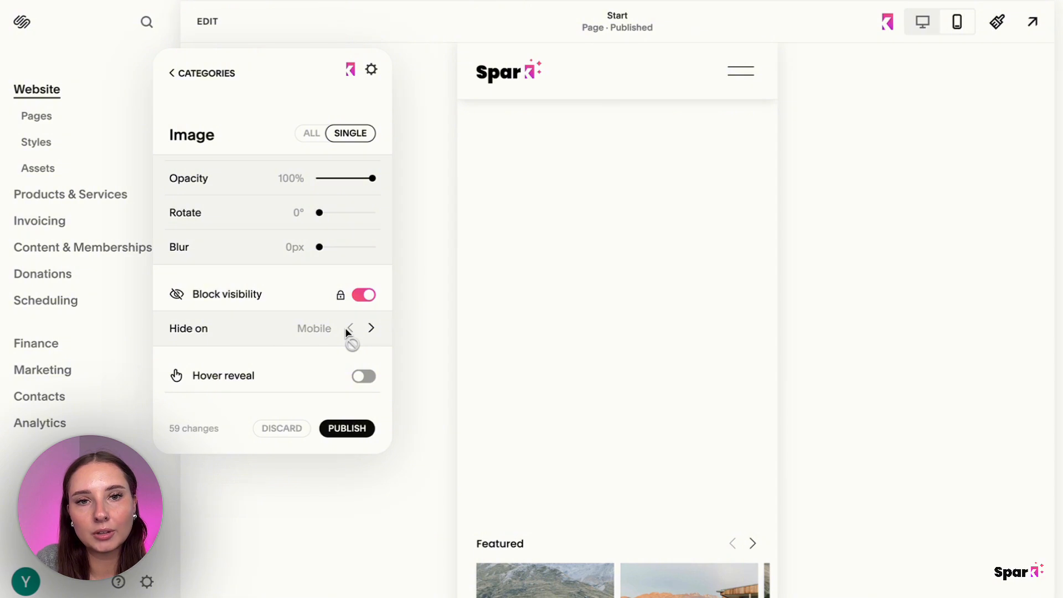
# Step: Close the customizer and check the mountain lake image's area in the mobile and desktop previews
pyautogui.scroll(5, 597, 298)
pyautogui.scroll(-6, 597, 299)
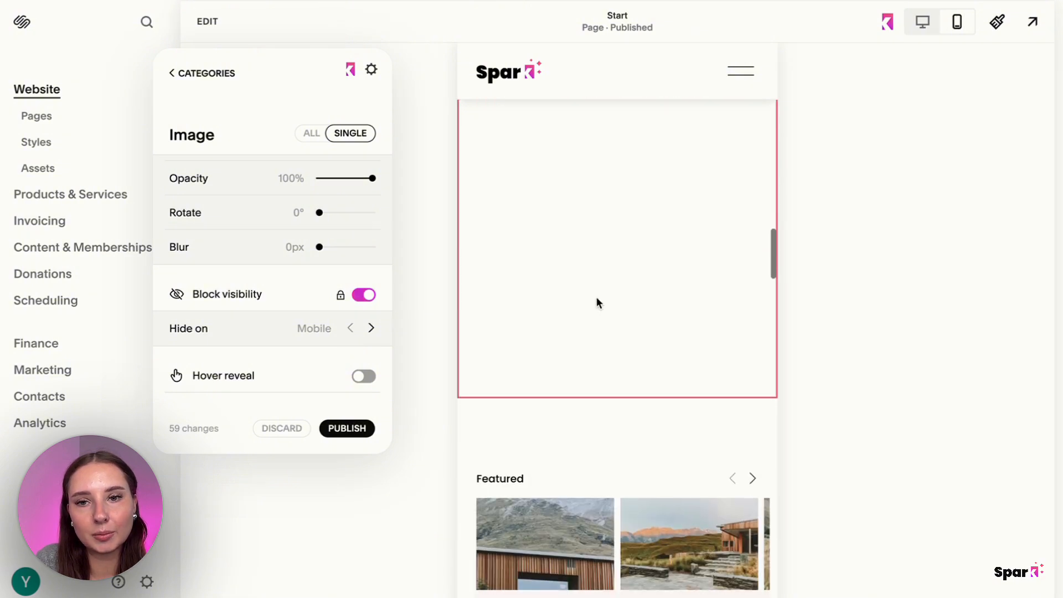
pyautogui.click(724, 339)
pyautogui.click(795, 295)
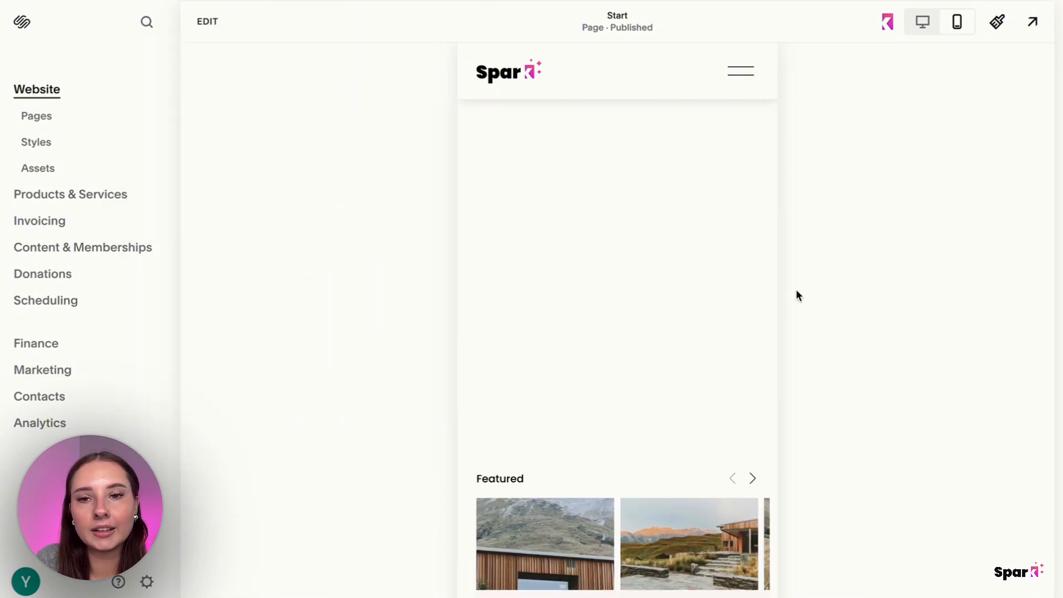
pyautogui.scroll(2, 795, 295)
pyautogui.click(924, 22)
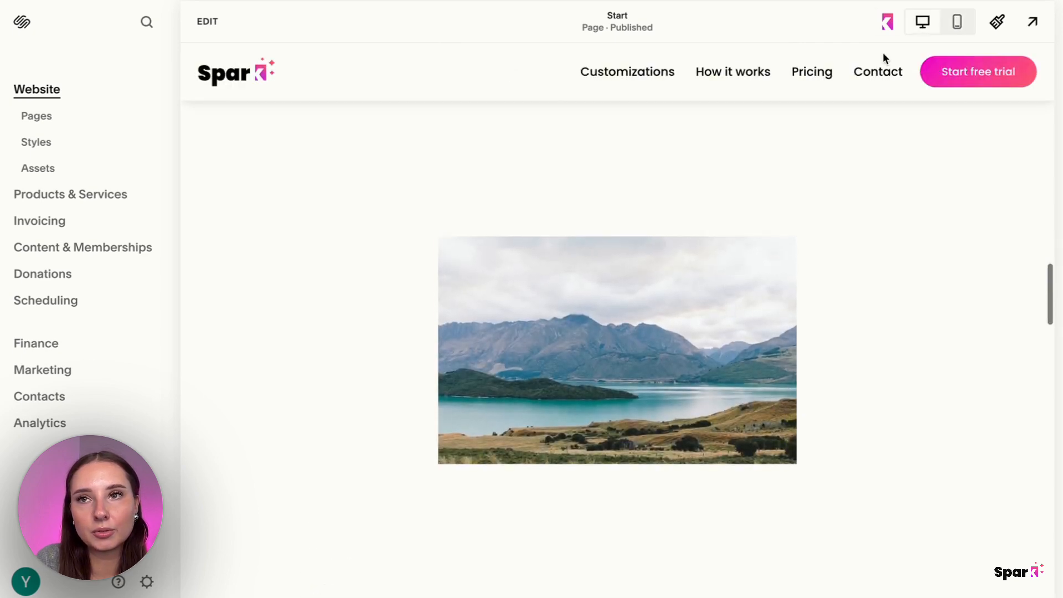
# Step: Reopen the Spark customizer for the mountain lake image in desktop view and set its Hide on option to Desktop
pyautogui.click(887, 22)
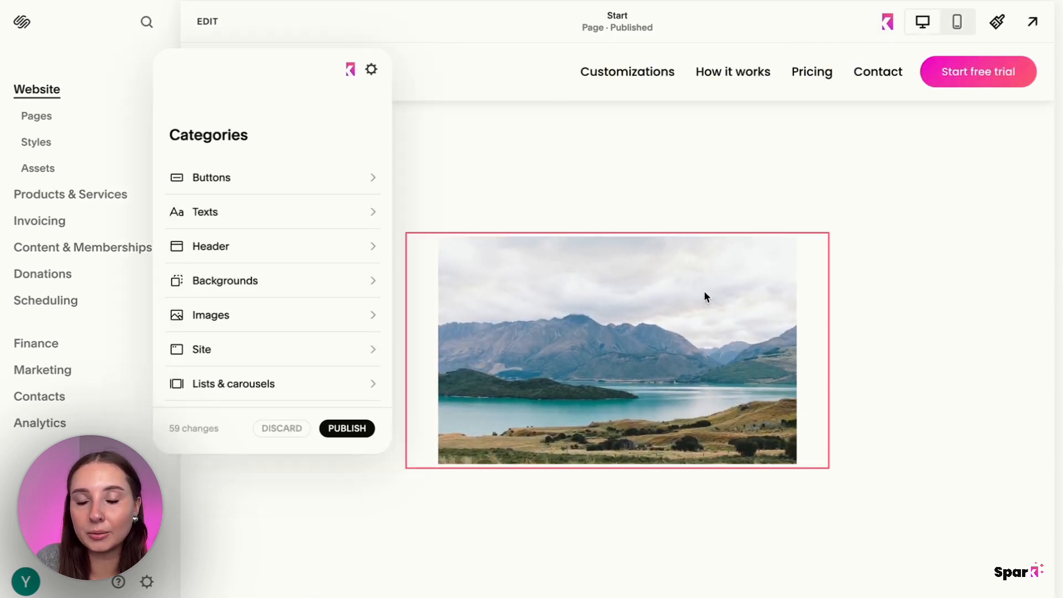
pyautogui.click(630, 352)
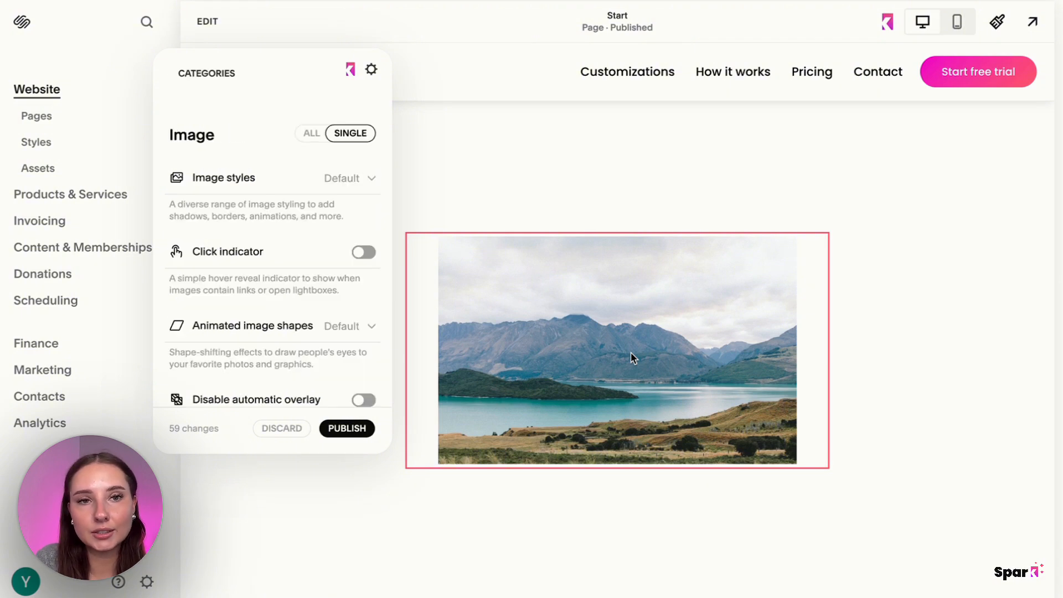
pyautogui.scroll(-5, 199, 350)
pyautogui.scroll(-2, 198, 349)
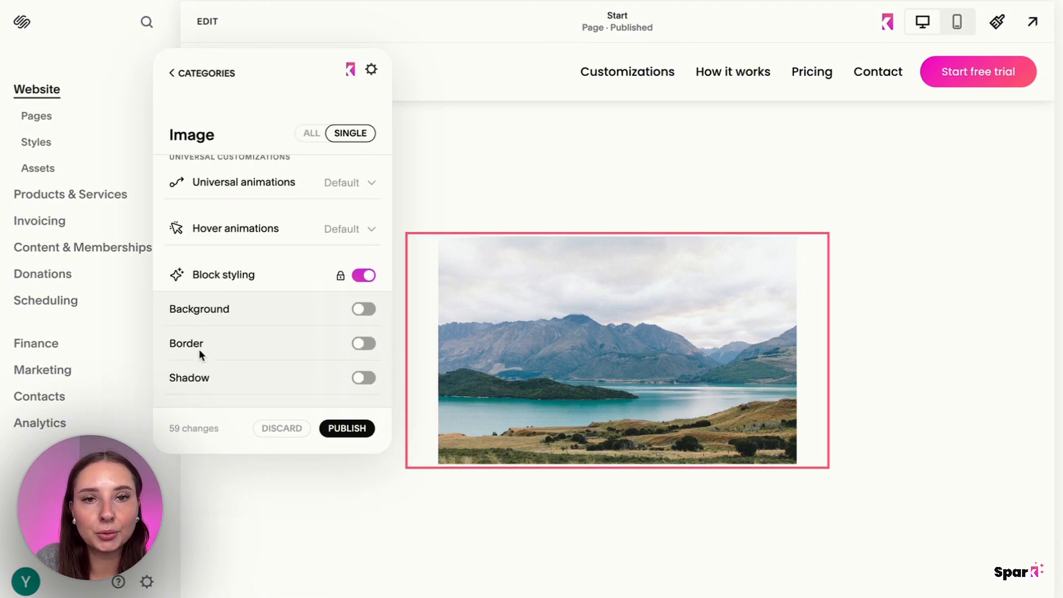
pyautogui.scroll(-5, 290, 360)
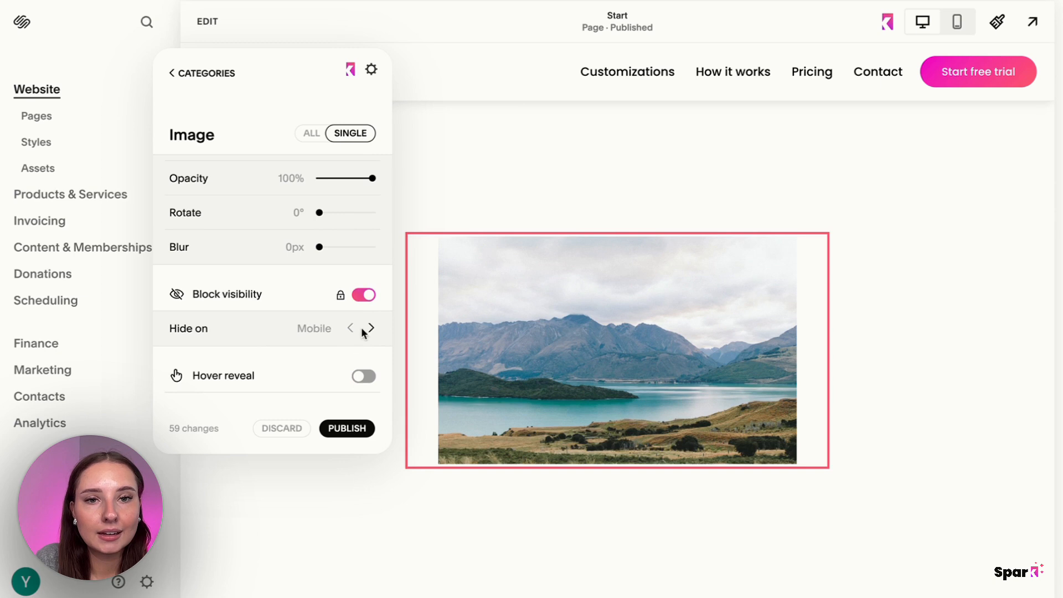
pyautogui.click(371, 328)
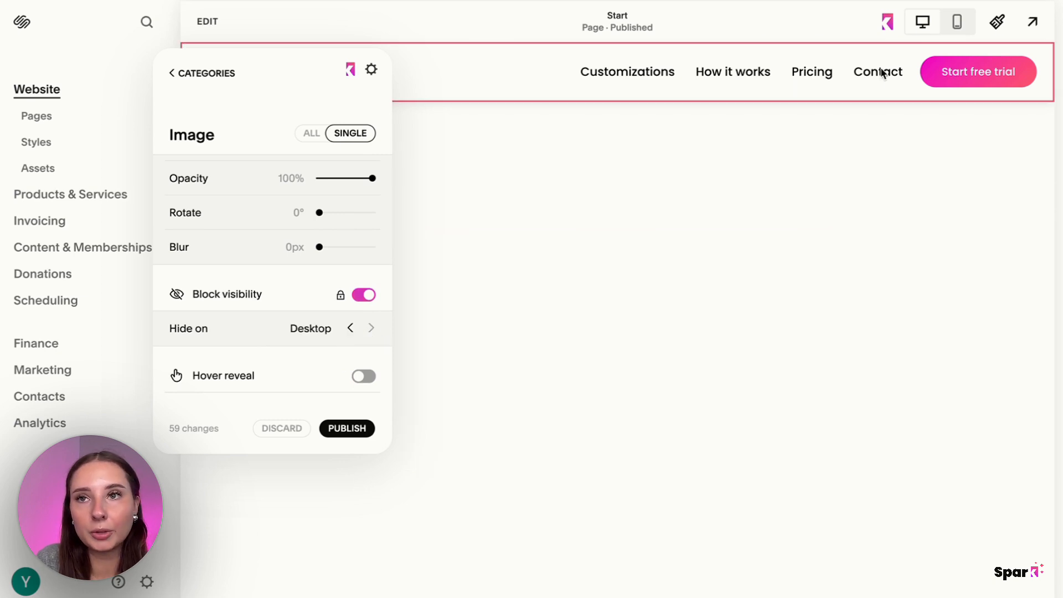
pyautogui.click(963, 33)
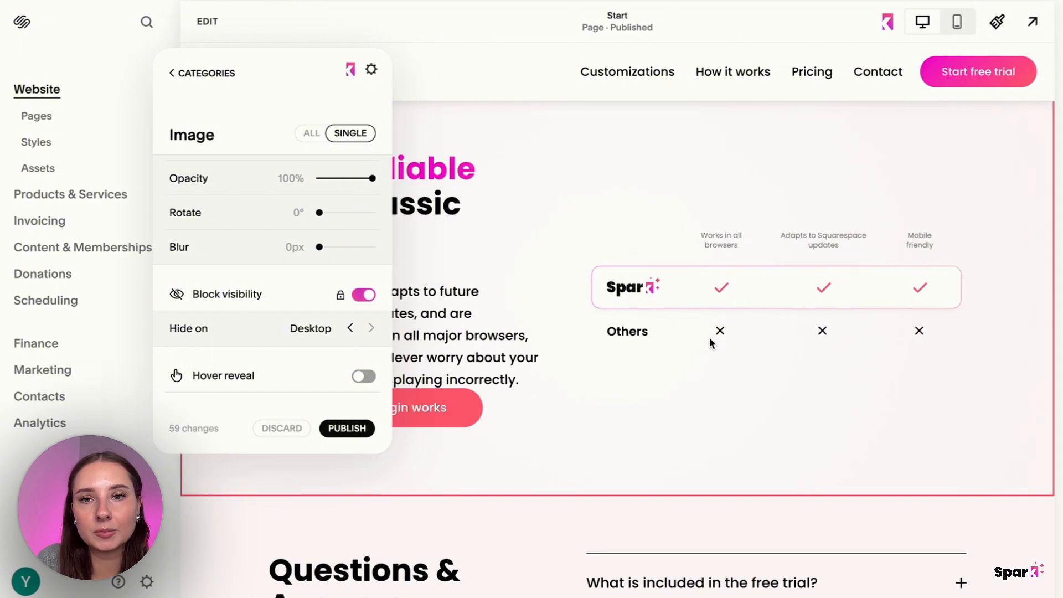
# Step: Enter page editing and select the wide comparison table image beside "More reliable than classic plugins" in the Spark customizer
pyautogui.click(552, 228)
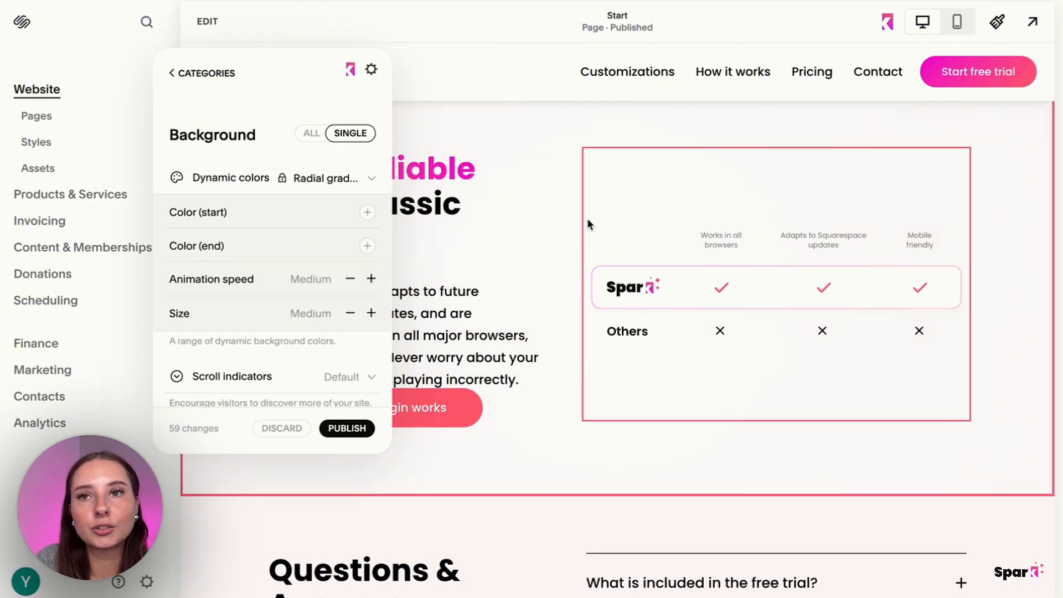
pyautogui.click(206, 22)
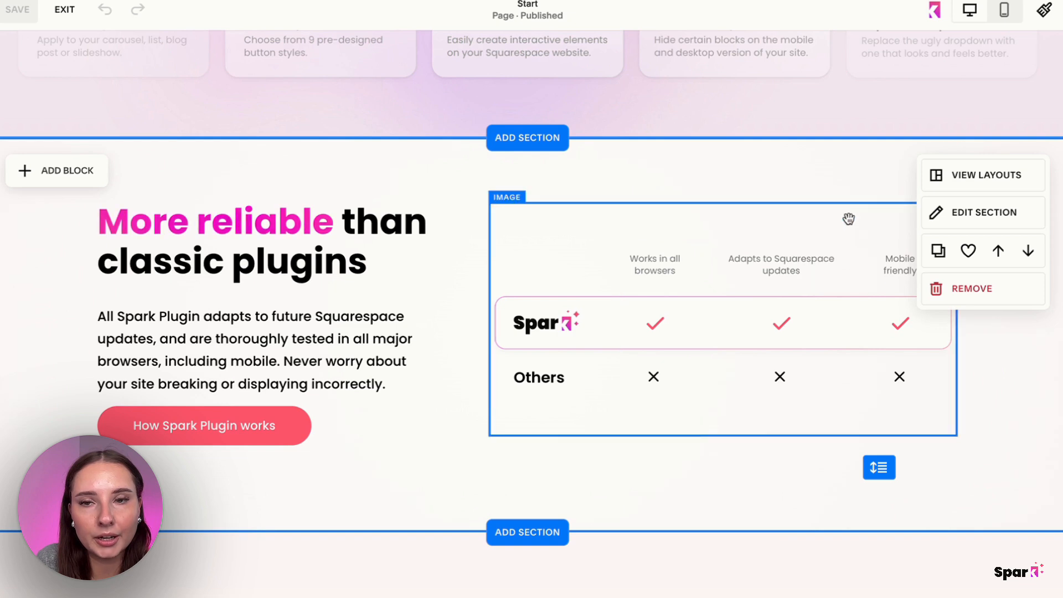
pyautogui.click(849, 219)
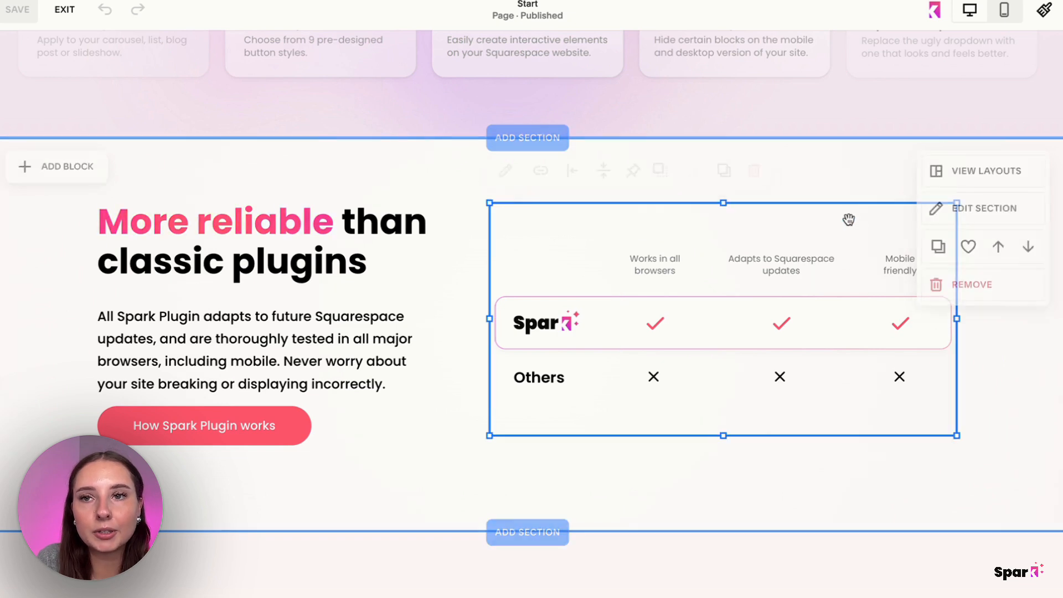
pyautogui.click(935, 9)
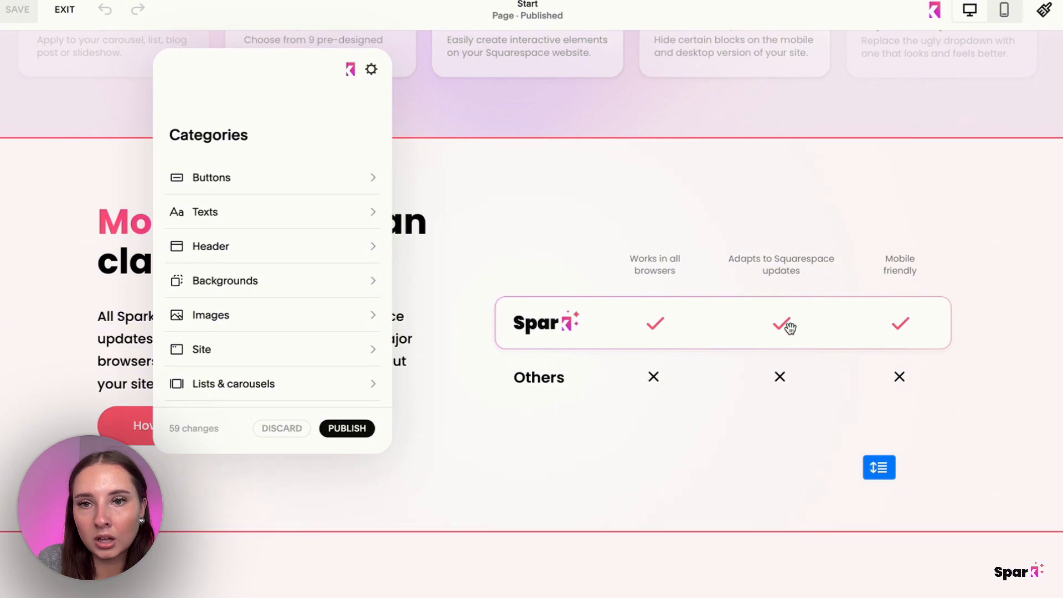
pyautogui.click(771, 208)
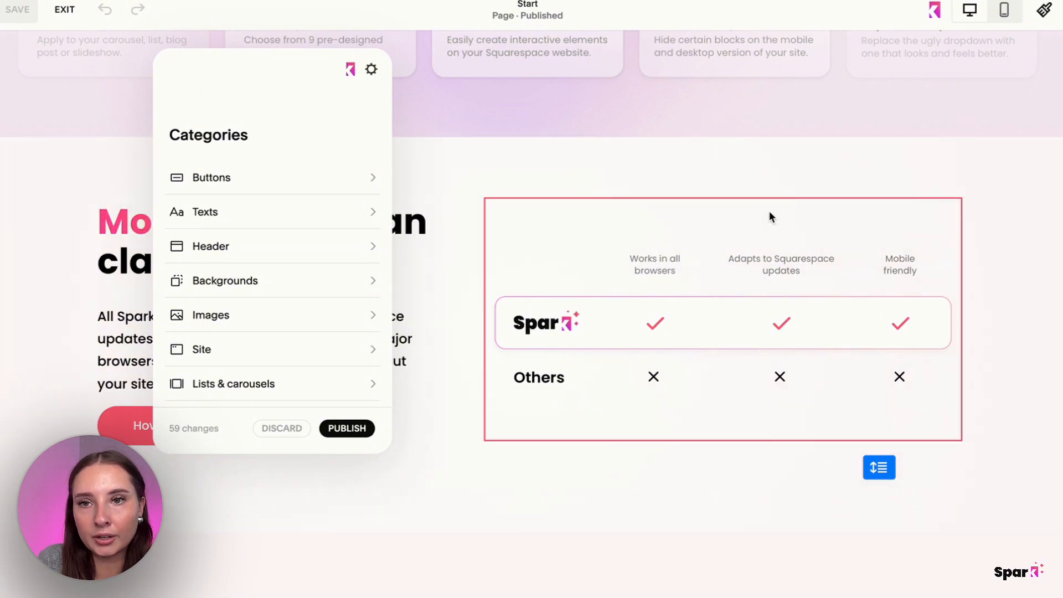
# Step: Set the Block visibility of the wide comparison table image to hide on Desktop
pyautogui.scroll(-10, 351, 266)
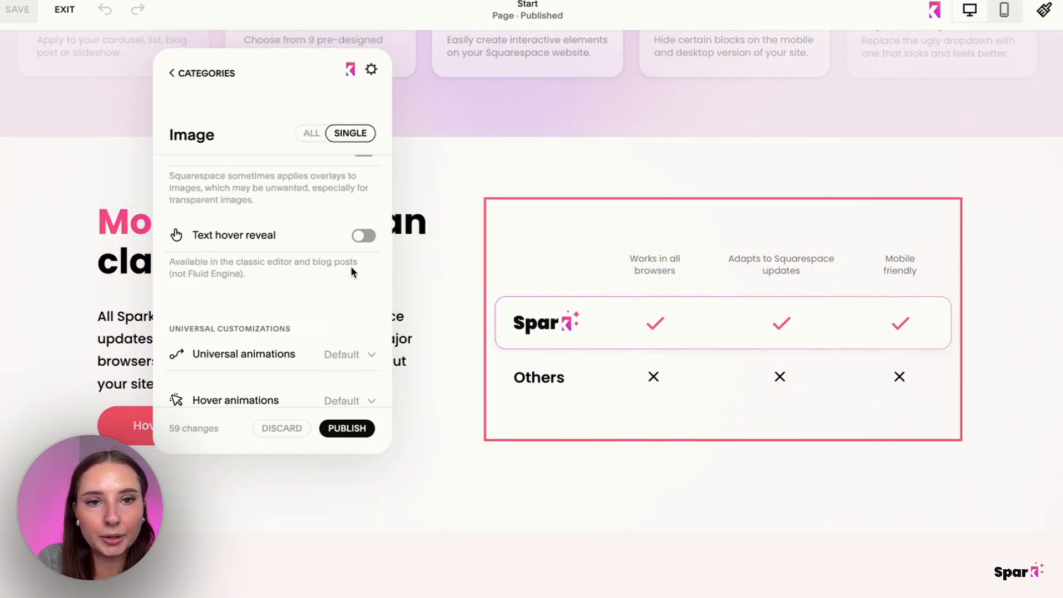
pyautogui.moveTo(366, 304)
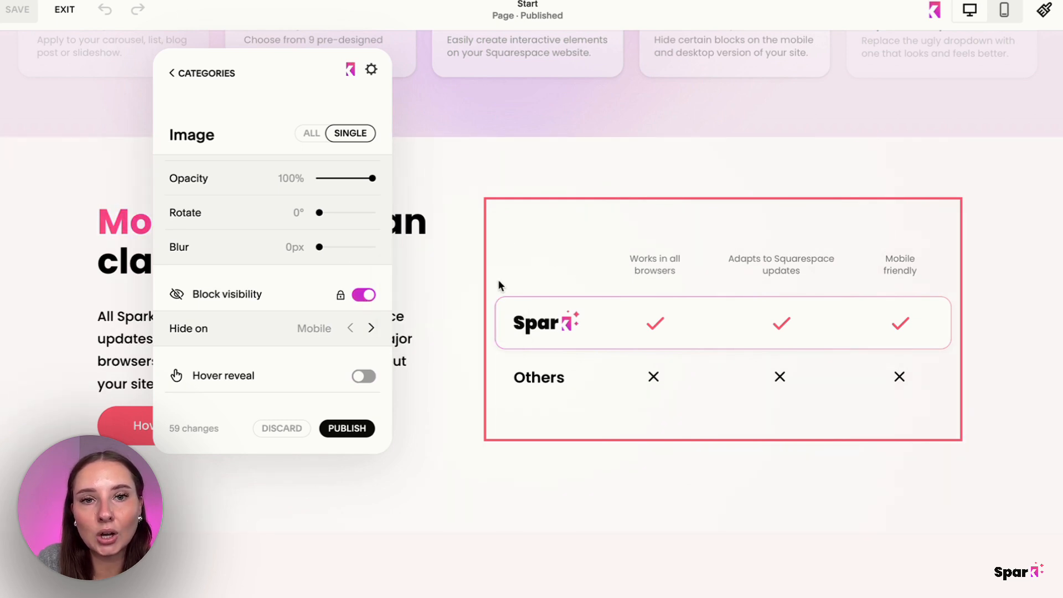
pyautogui.click(372, 329)
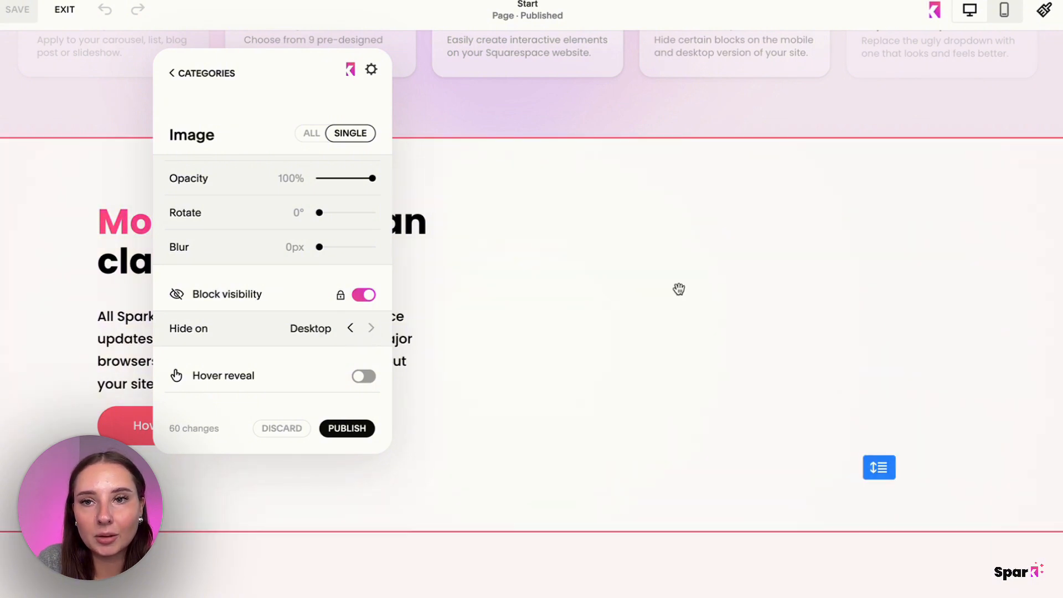
# Step: In the mobile layout, set the vertical comparison table image's Hide on option to Mobile and select the area under the button
pyautogui.click(1014, 13)
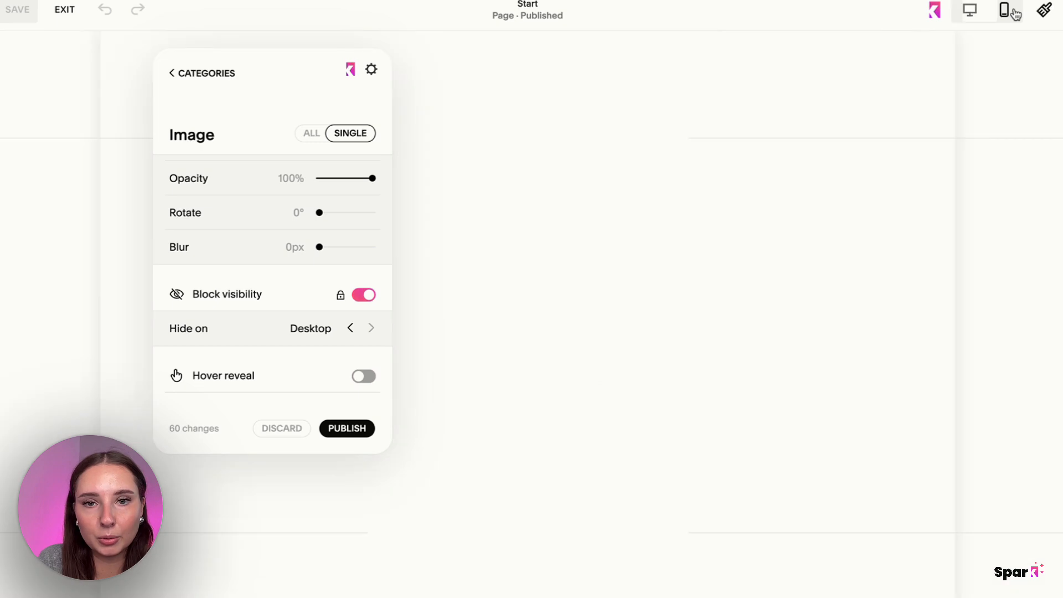
pyautogui.scroll(-3, 624, 445)
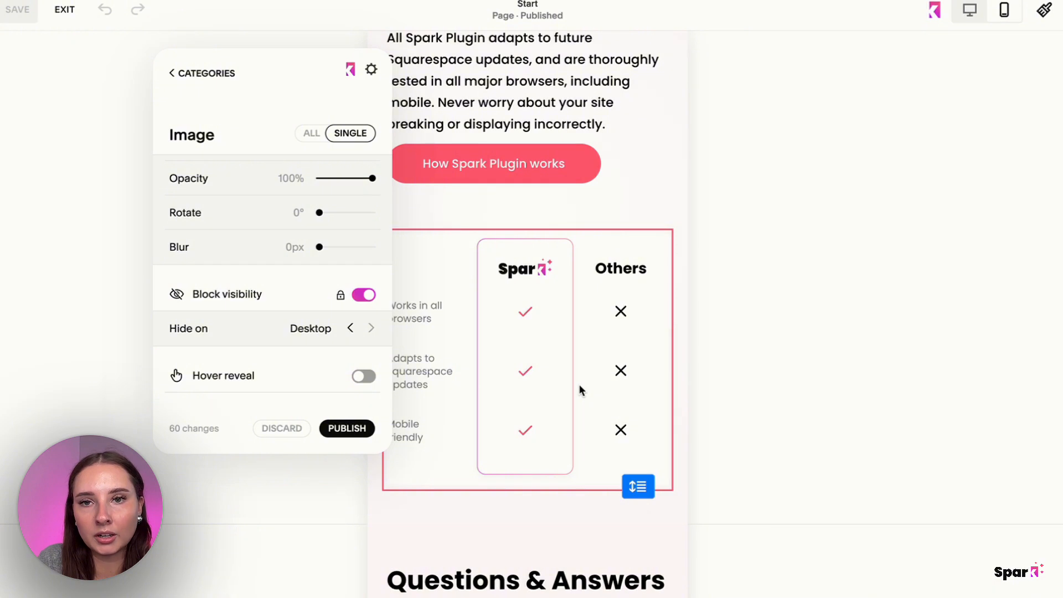
pyautogui.click(605, 326)
pyautogui.scroll(-5, 345, 328)
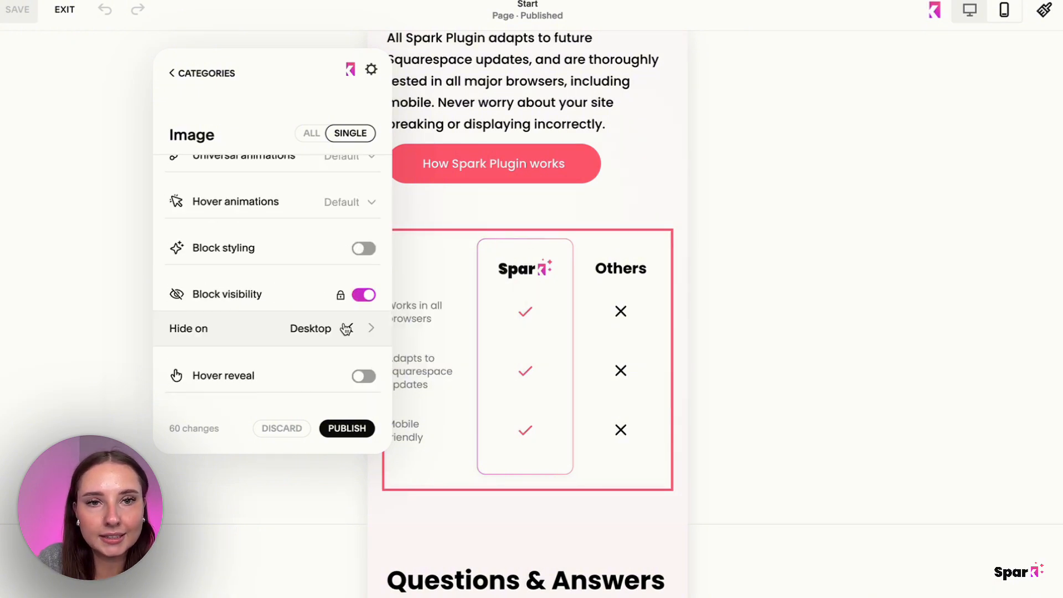
pyautogui.click(348, 329)
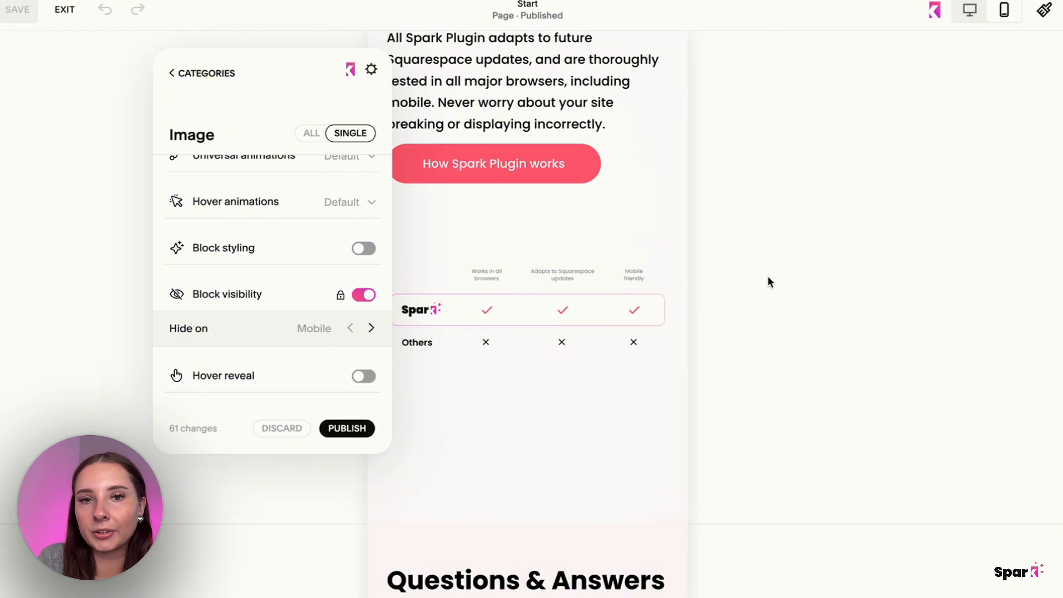
pyautogui.click(553, 322)
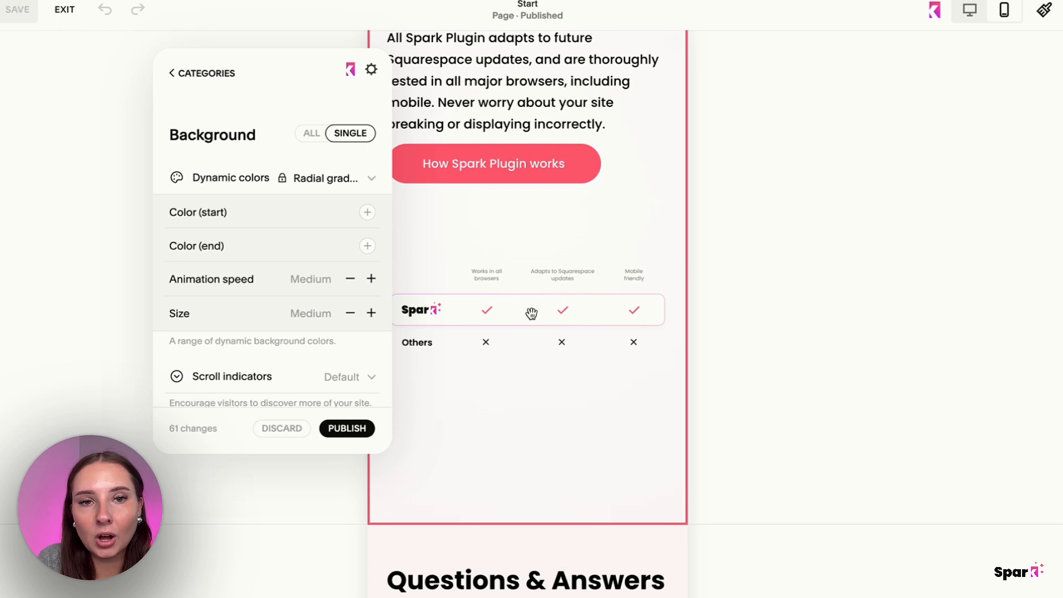
# Step: In the desktop layout, select the small vertical comparison table image and set its Block visibility to hide on Desktop
pyautogui.scroll(-8, 320, 337)
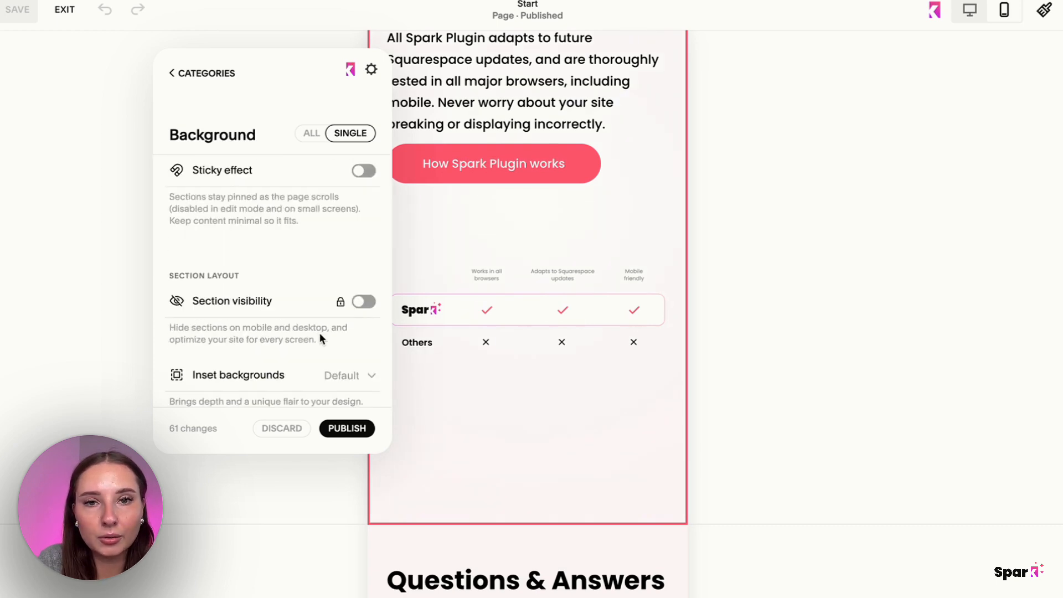
pyautogui.scroll(1, 318, 321)
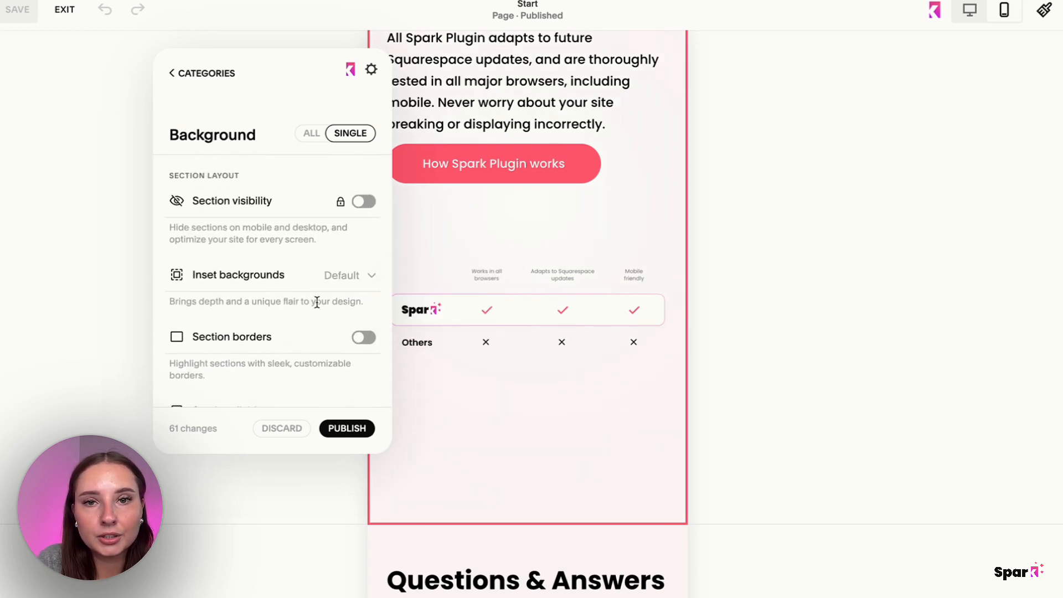
pyautogui.click(973, 10)
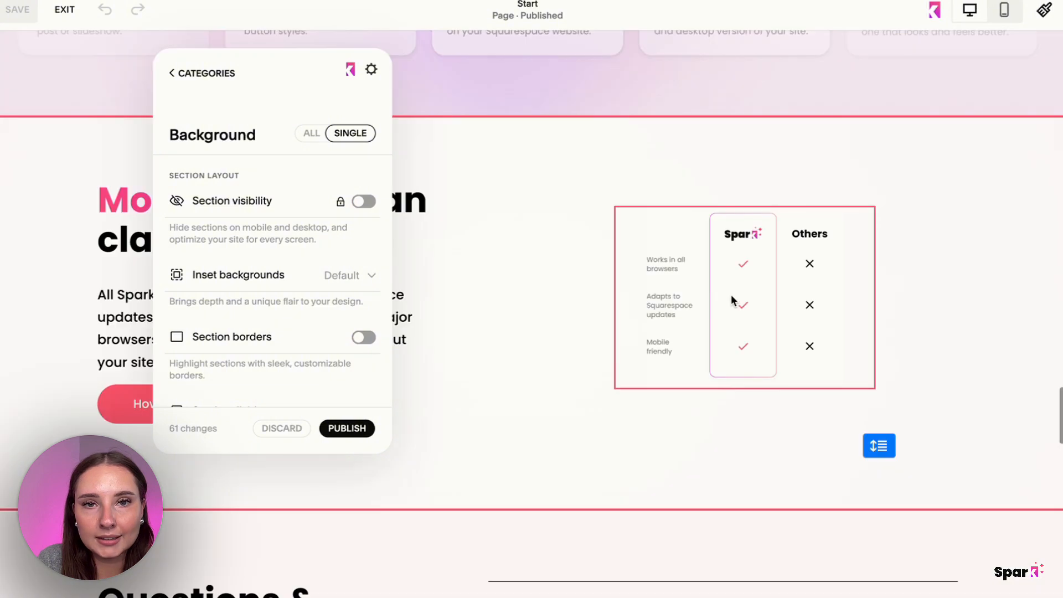
pyautogui.click(711, 301)
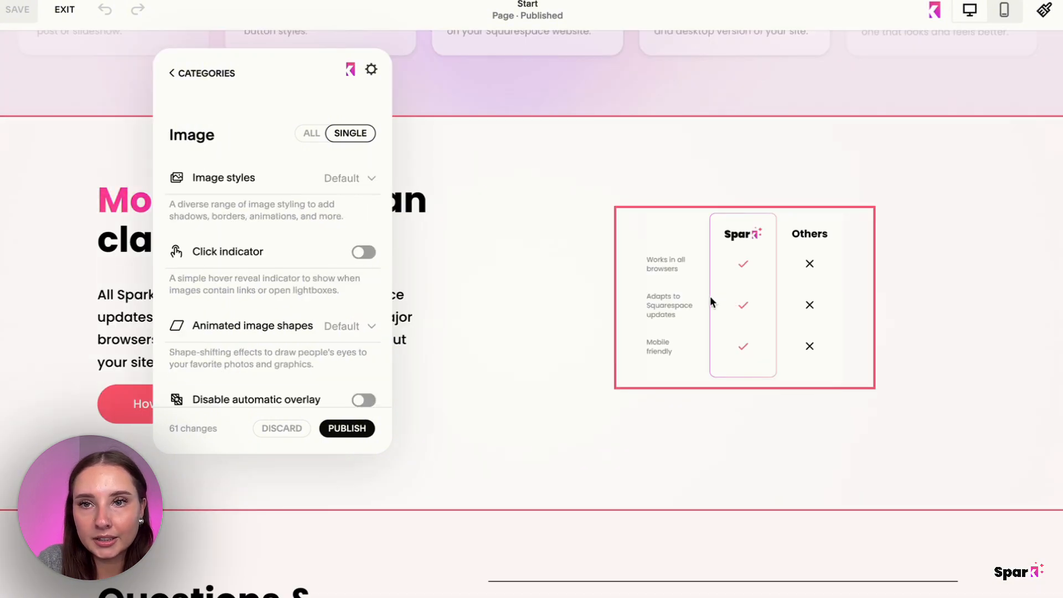
pyautogui.scroll(-8, 272, 326)
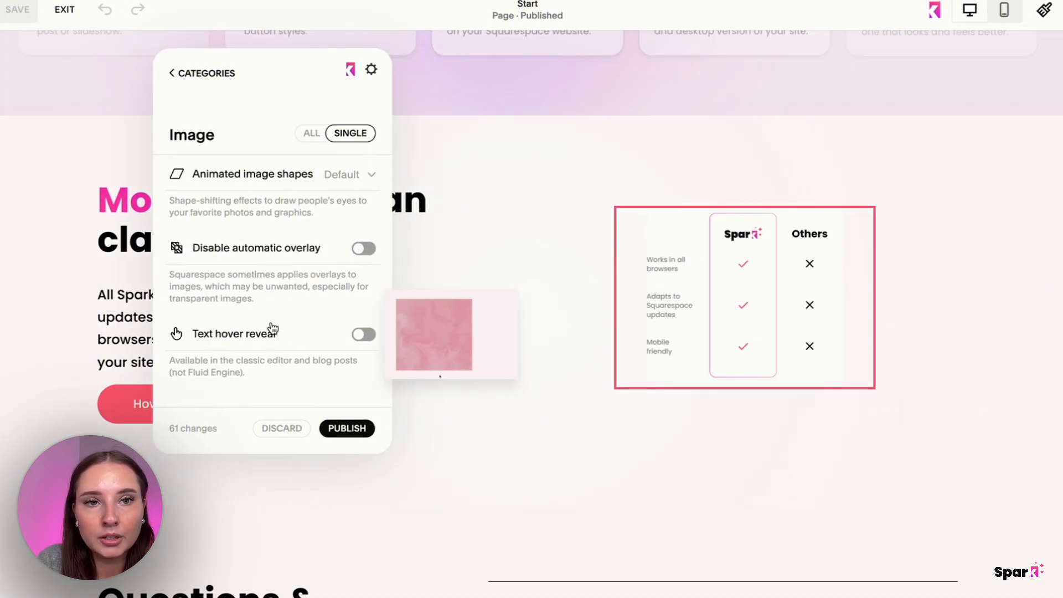
pyautogui.scroll(-3, 271, 328)
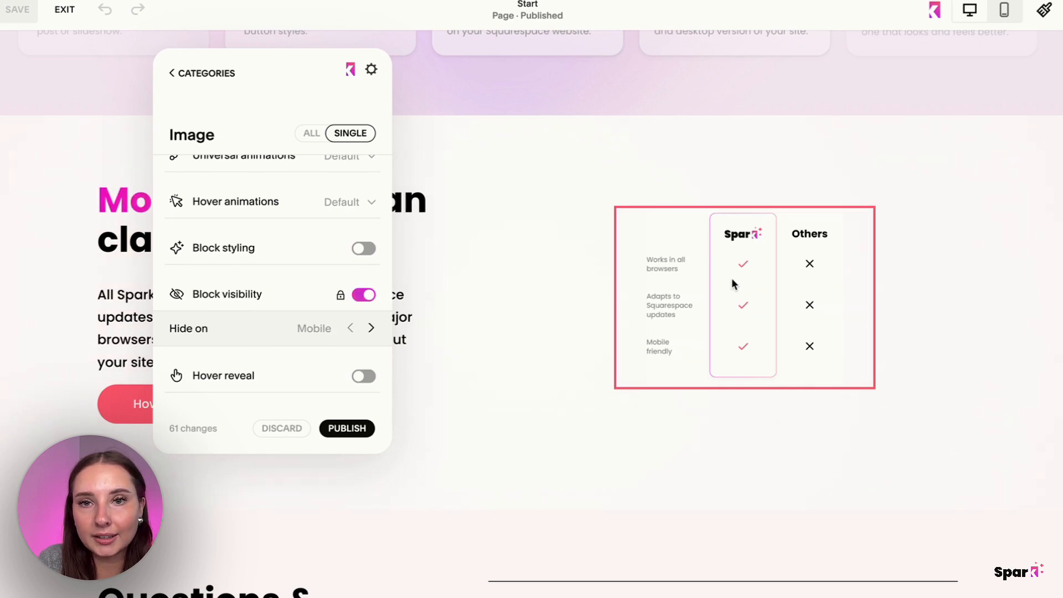
pyautogui.click(371, 329)
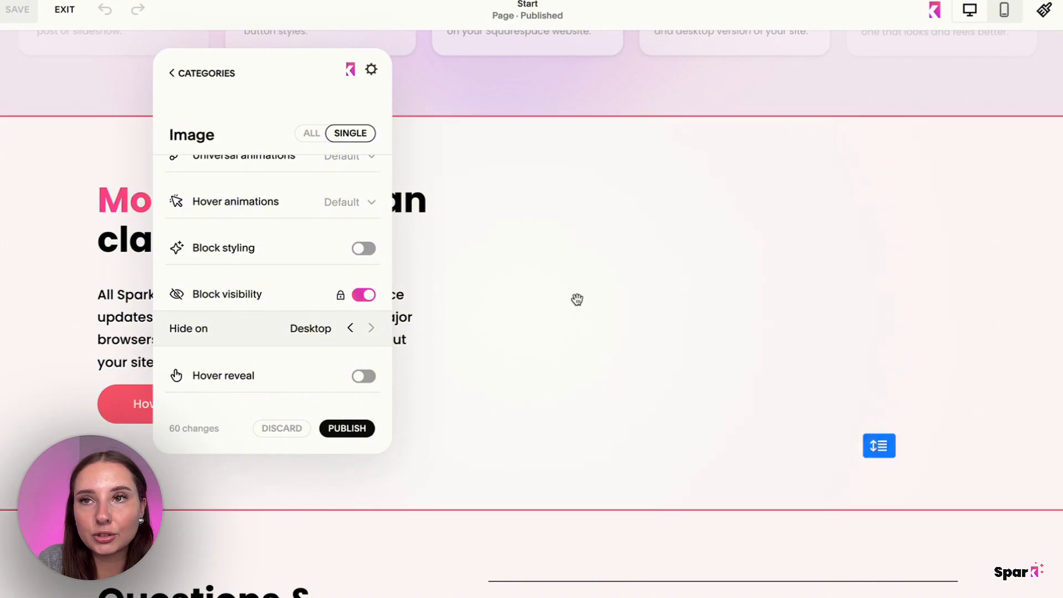
# Step: In the mobile layout, hide the wide comparison table image on Mobile and move the vertical table image up under the button
pyautogui.click(1003, 10)
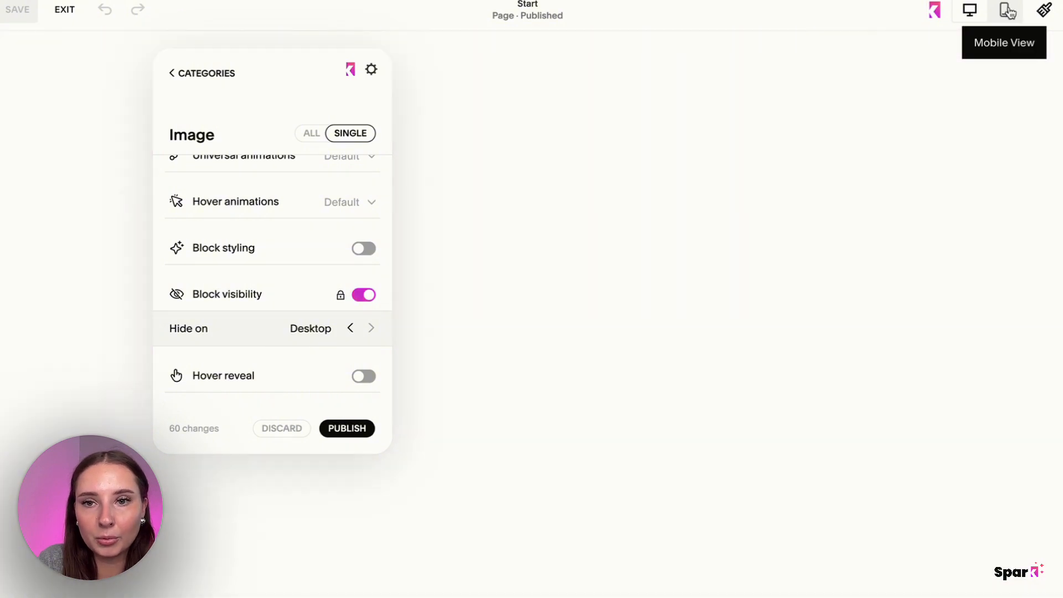
pyautogui.moveTo(572, 397); pyautogui.dragTo(583, 565)
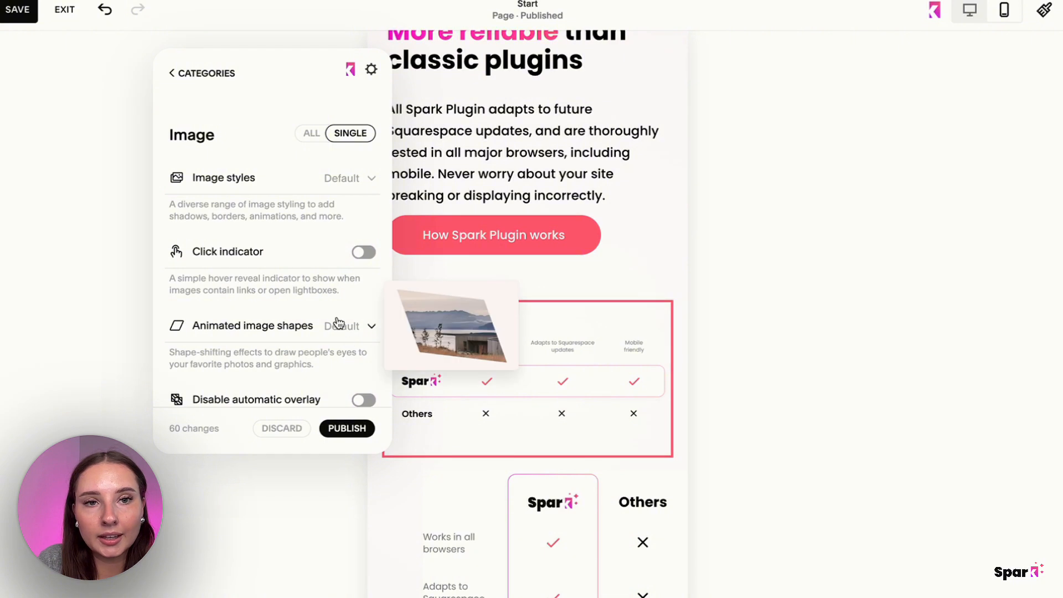
pyautogui.scroll(-12, 337, 323)
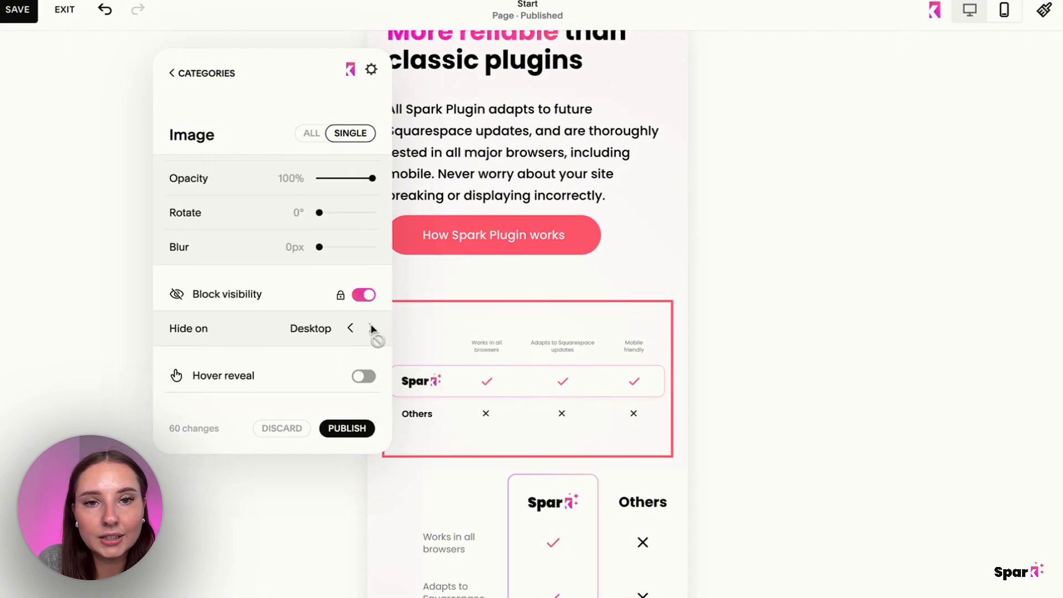
pyautogui.click(350, 328)
pyautogui.moveTo(513, 488); pyautogui.dragTo(510, 355)
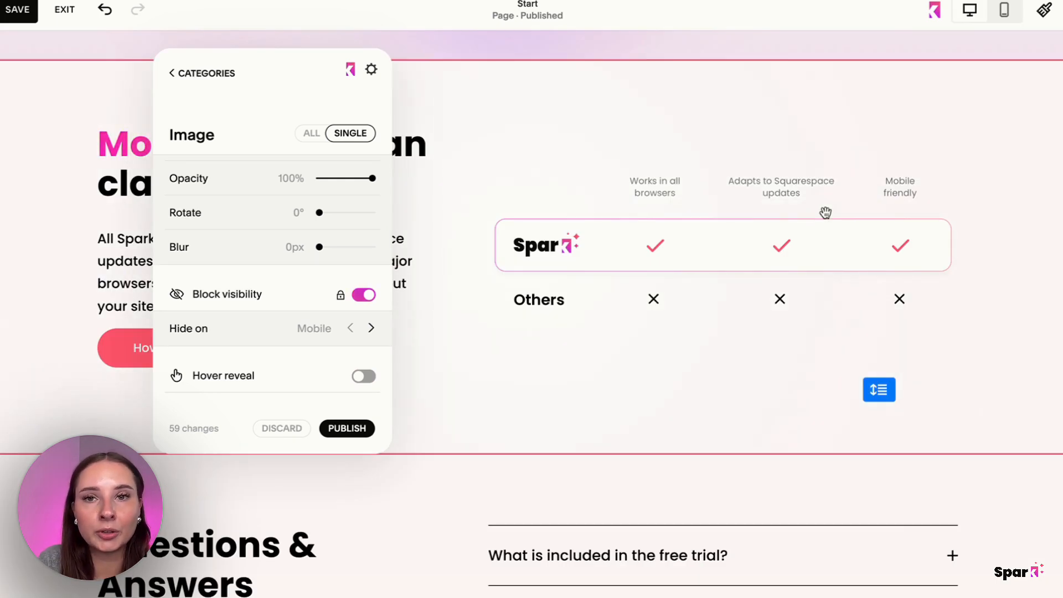
# Step: Review the Block visibility of the wide table image in the desktop layout and of the vertical table image in the mobile layout
pyautogui.scroll(-10, 261, 307)
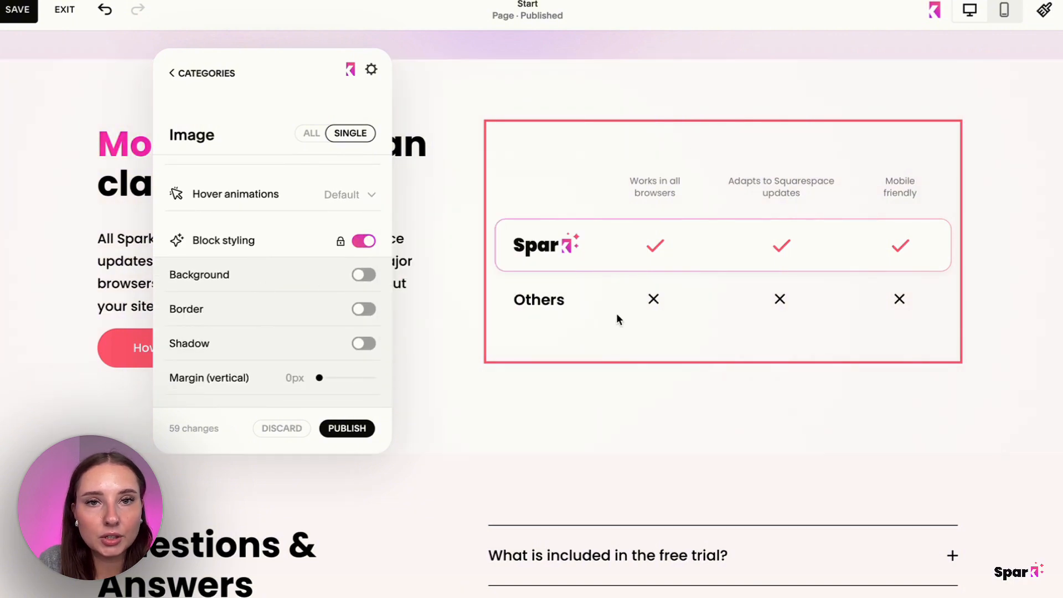
pyautogui.scroll(-6, 251, 368)
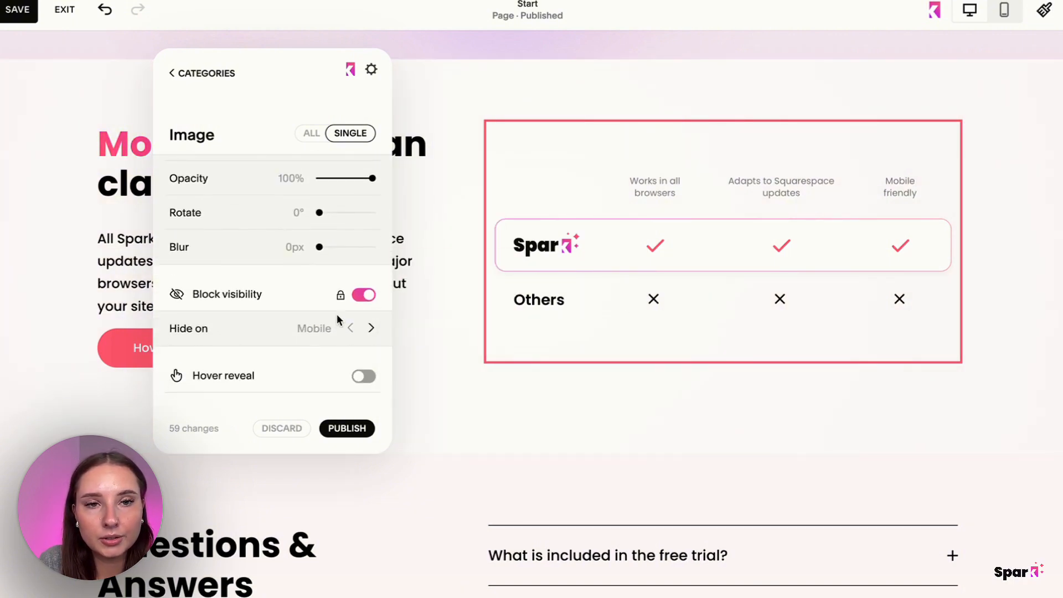
pyautogui.click(1004, 10)
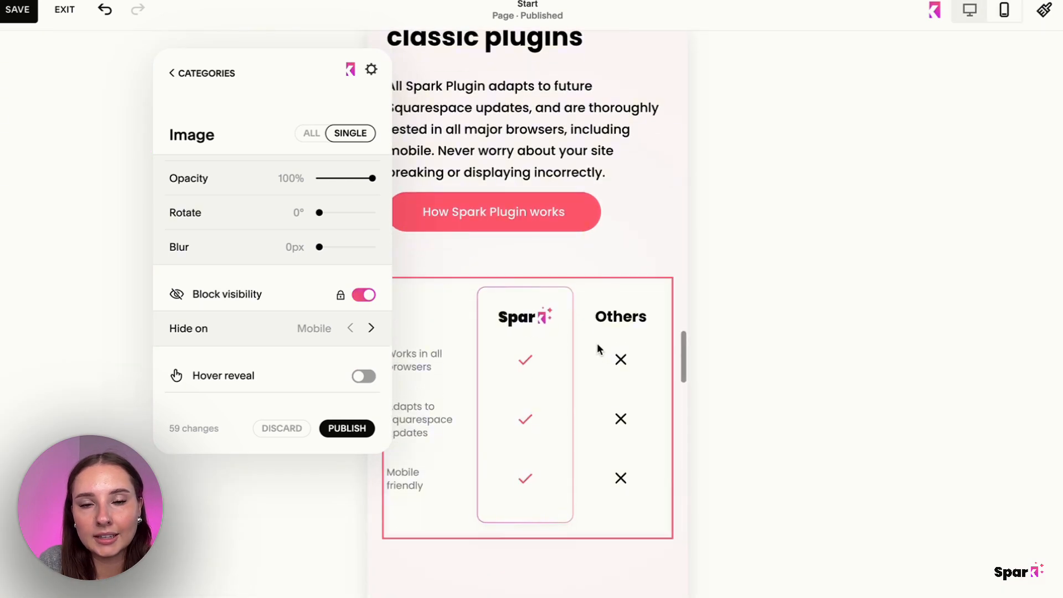
pyautogui.click(596, 344)
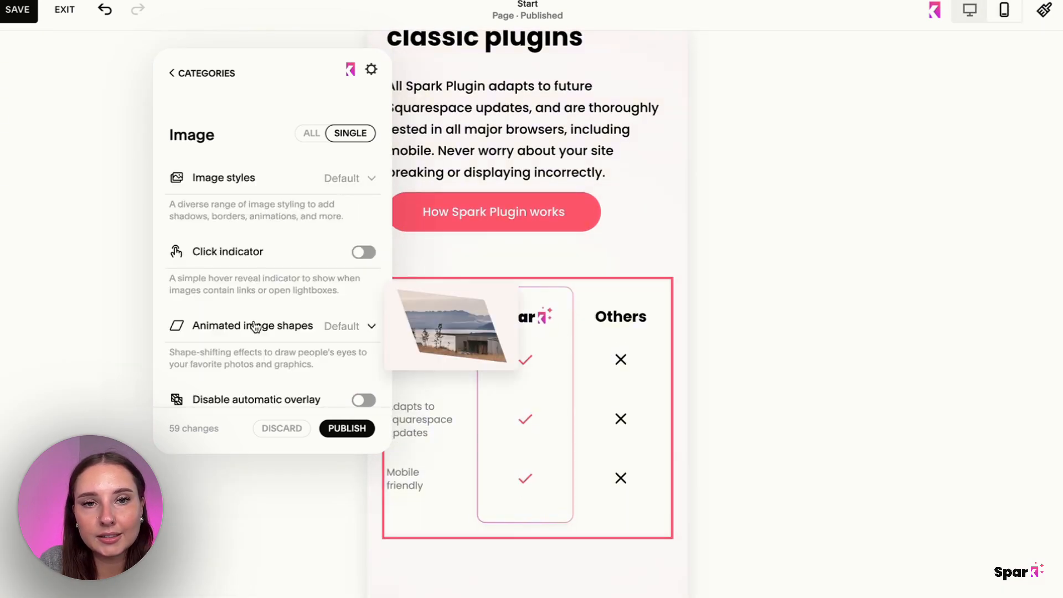
pyautogui.scroll(-6, 253, 320)
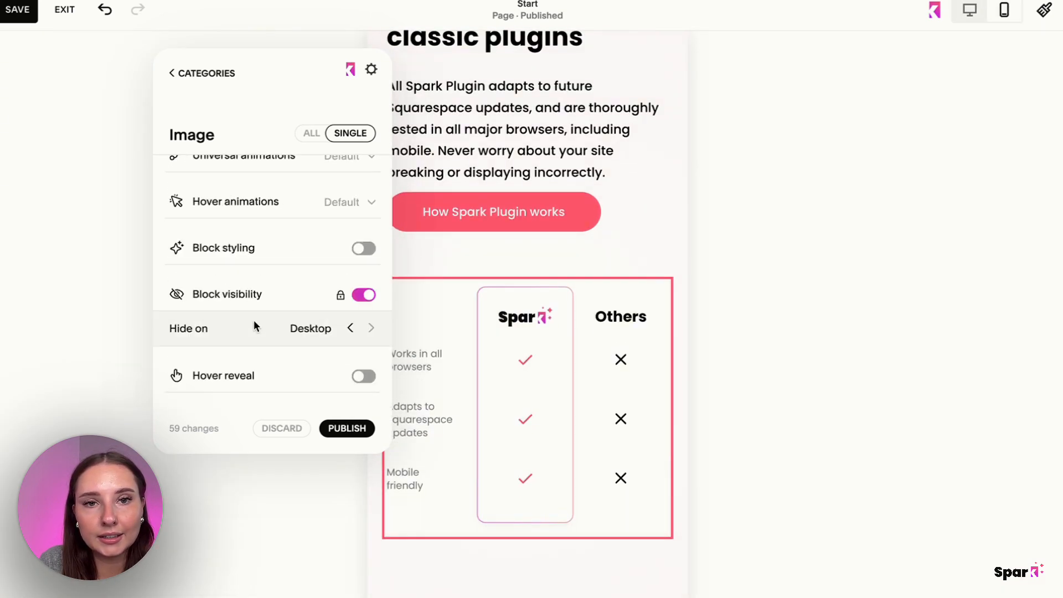
# Step: Back in the desktop layout, select the overlapping table images and inspect the wide one's Block visibility in the Spark customizer
pyautogui.click(969, 13)
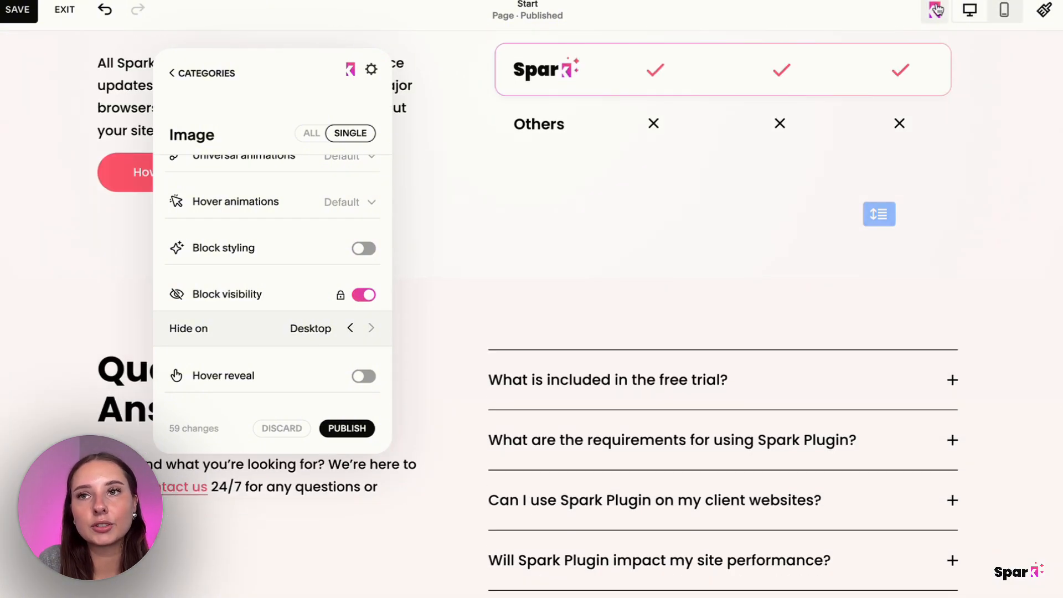
pyautogui.scroll(4, 825, 144)
pyautogui.click(600, 277)
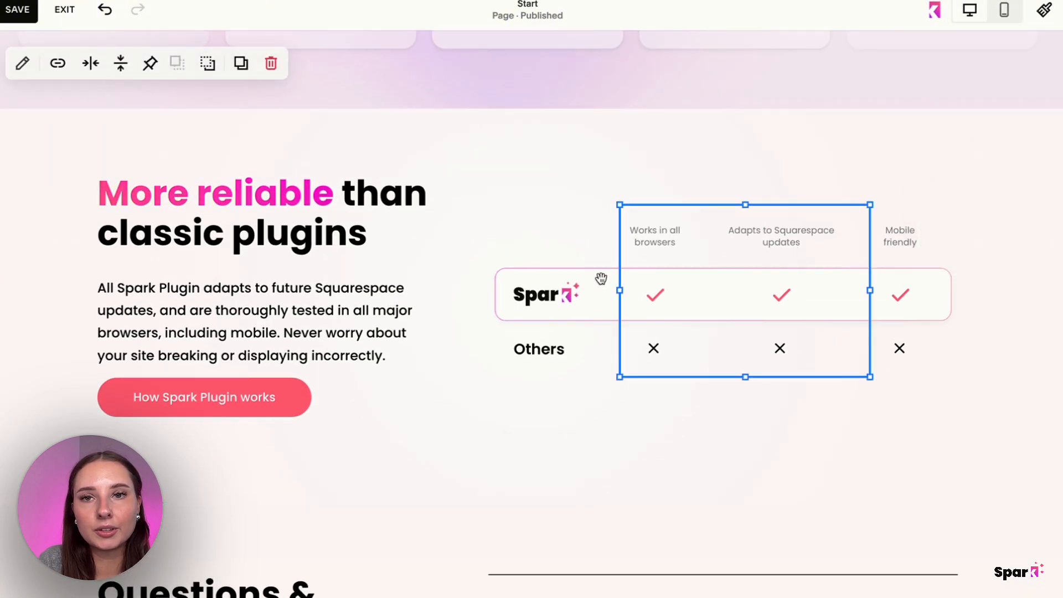
pyautogui.click(713, 255)
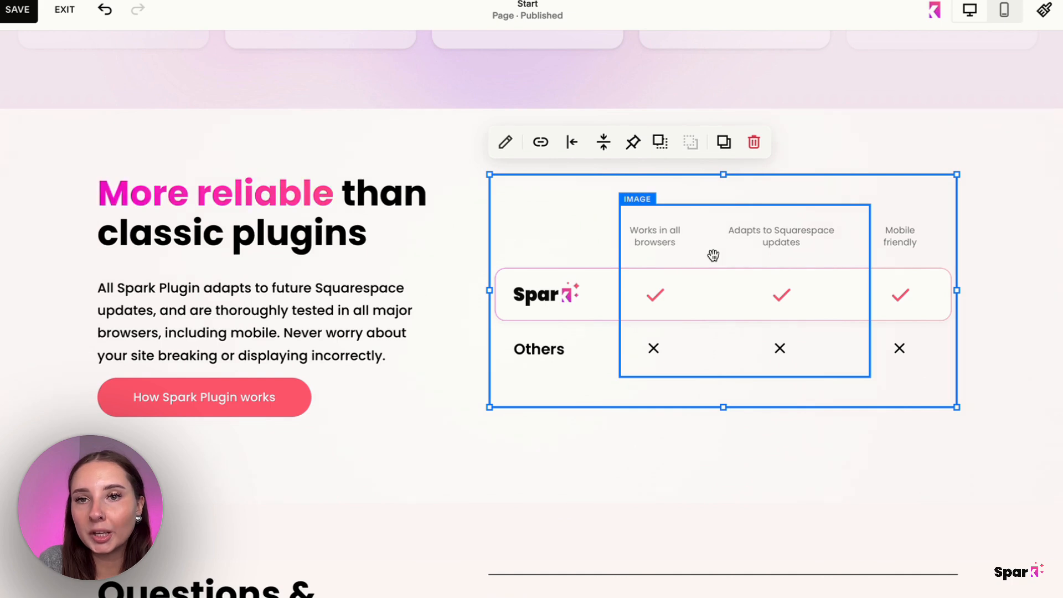
pyautogui.click(933, 12)
pyautogui.click(554, 353)
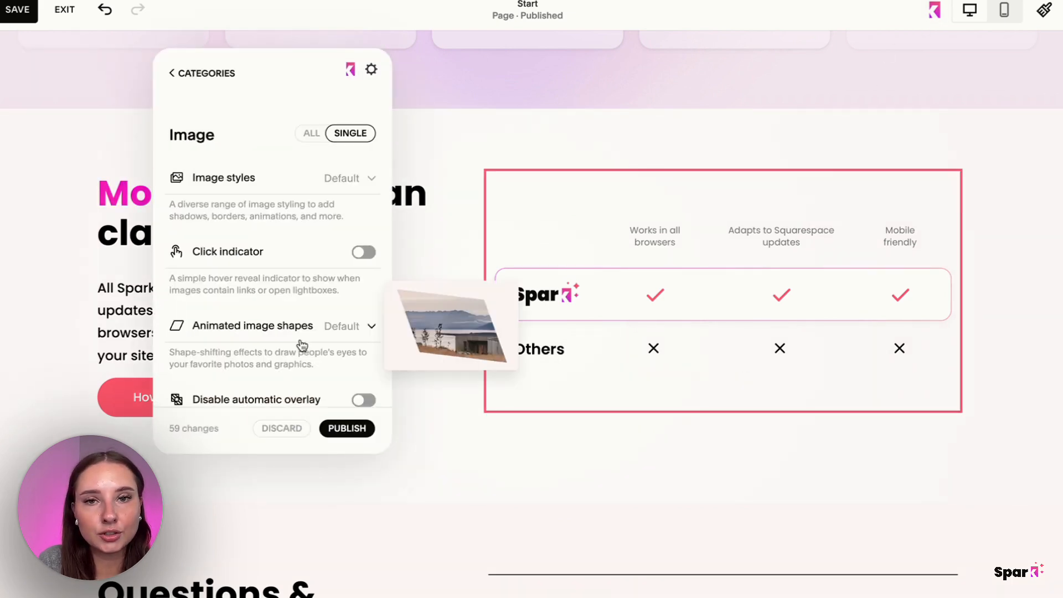
pyautogui.scroll(-10, 300, 344)
pyautogui.scroll(-3, 300, 344)
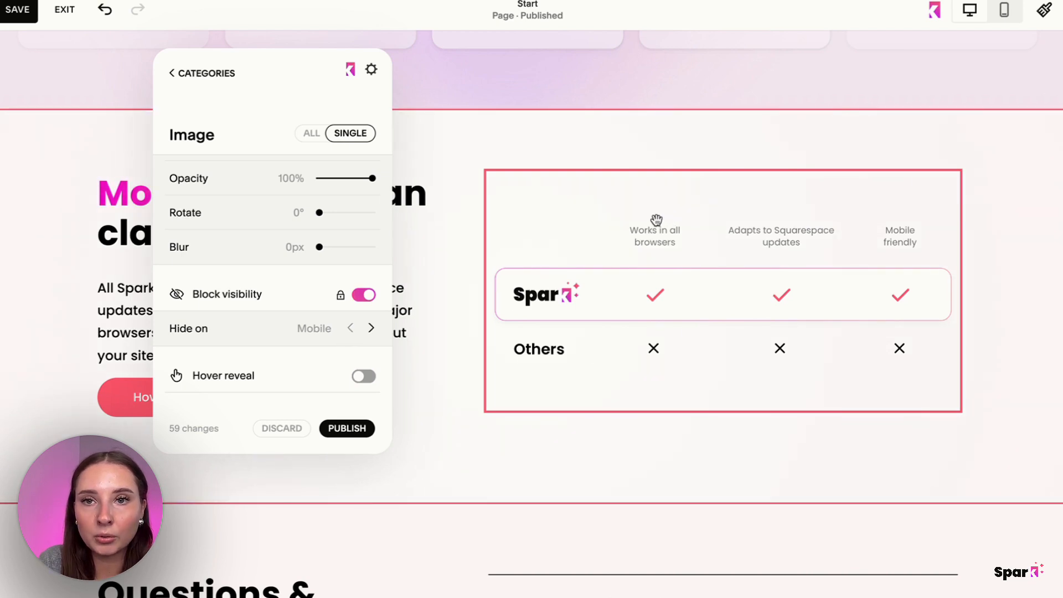
# Step: Switch to the mobile layout and inspect the Hide on option of the vertical comparison table image
pyautogui.click(1014, 16)
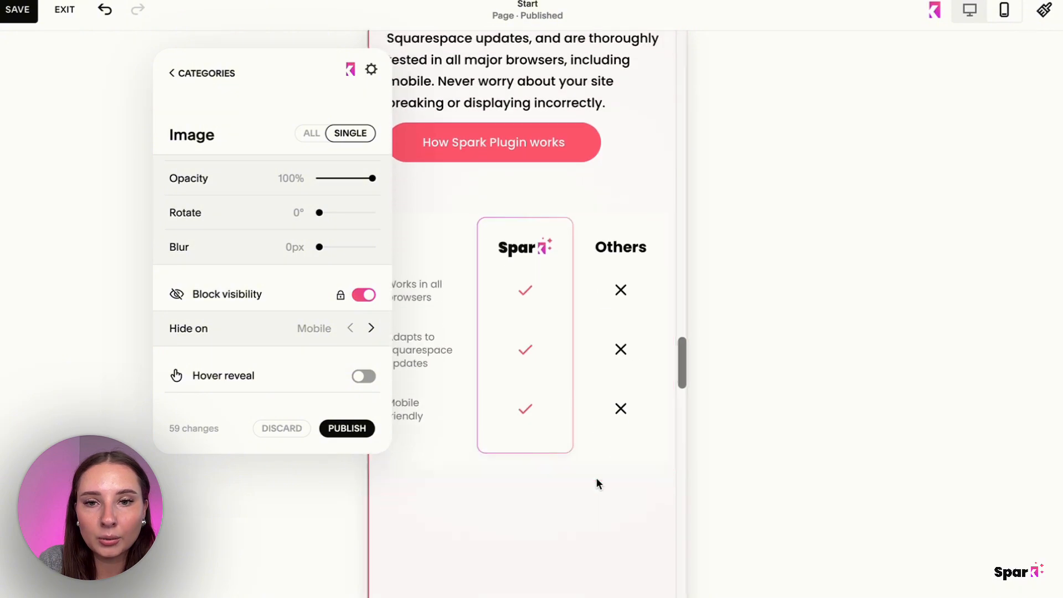
pyautogui.click(534, 425)
pyautogui.scroll(-10, 363, 309)
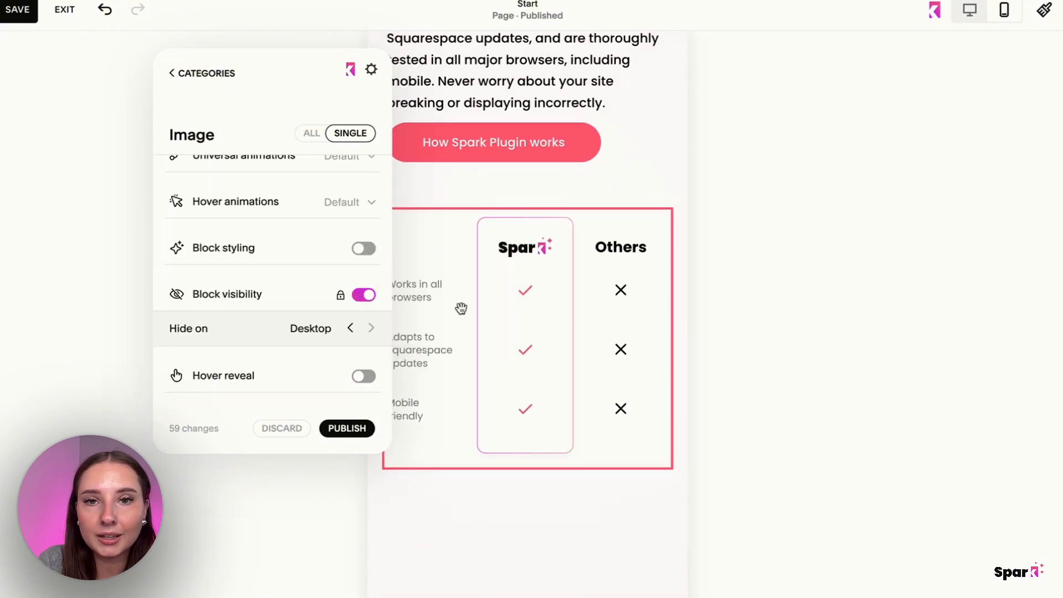